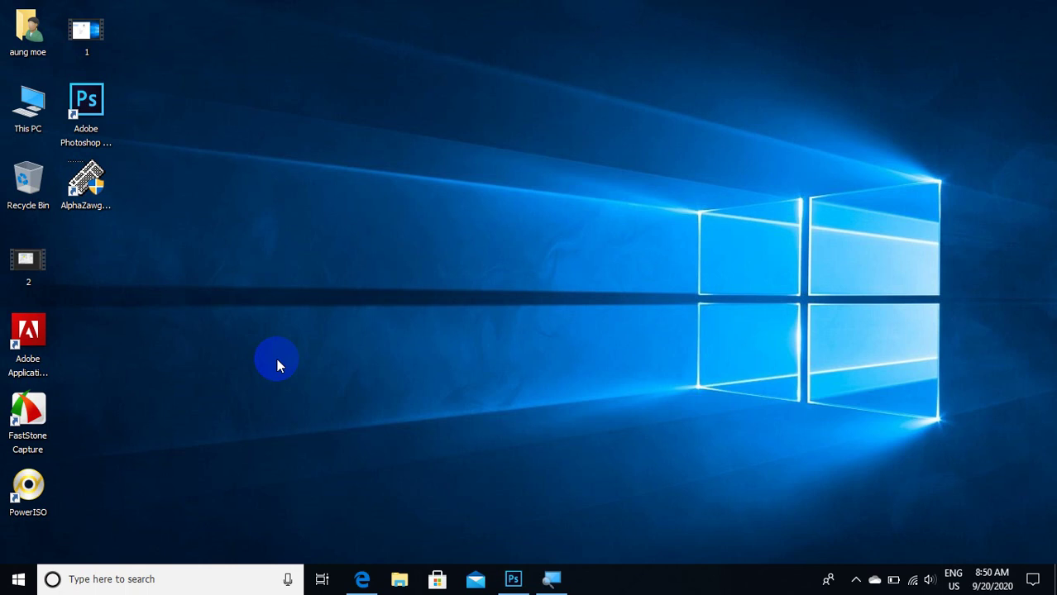
Launch Photoshop CS6 from its desktop shortcut, then open and dismiss the File menu.
{"action": "left_click", "coordinate": [103, 116]}
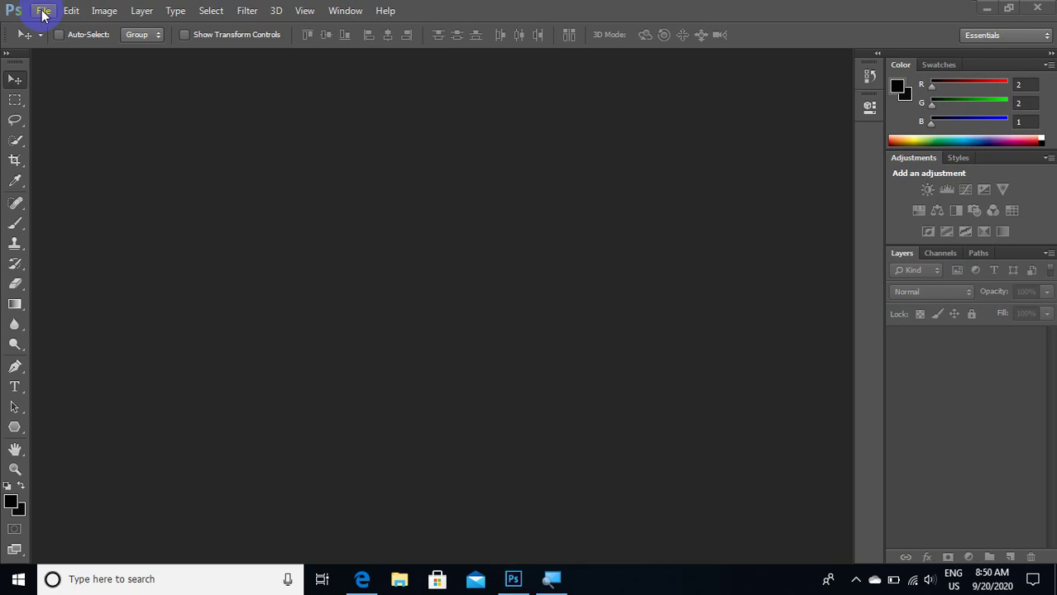
{"action": "left_click", "coordinate": [43, 11]}
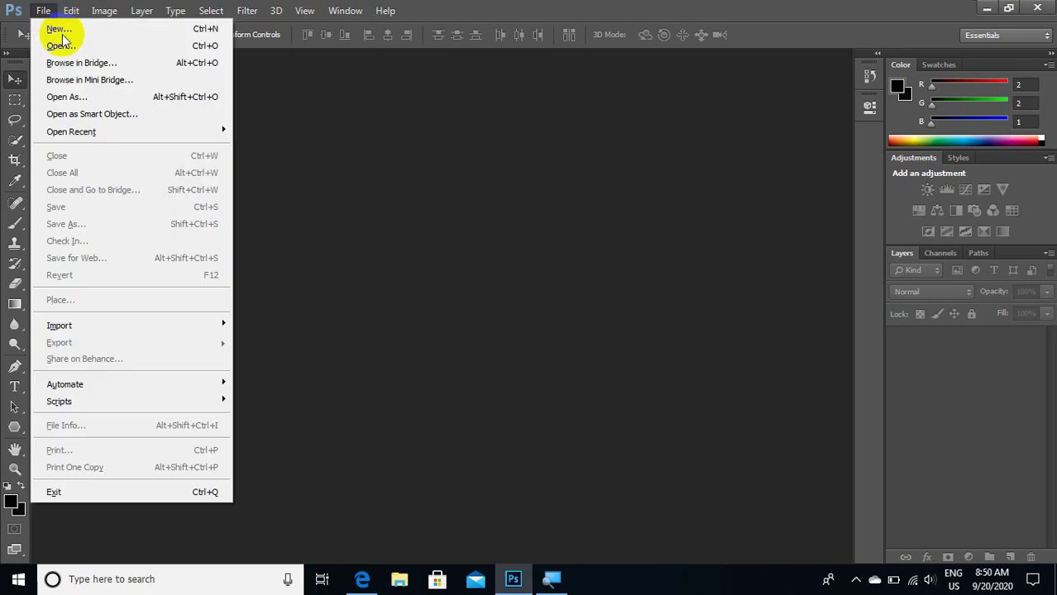
{"action": "left_click", "coordinate": [278, 114]}
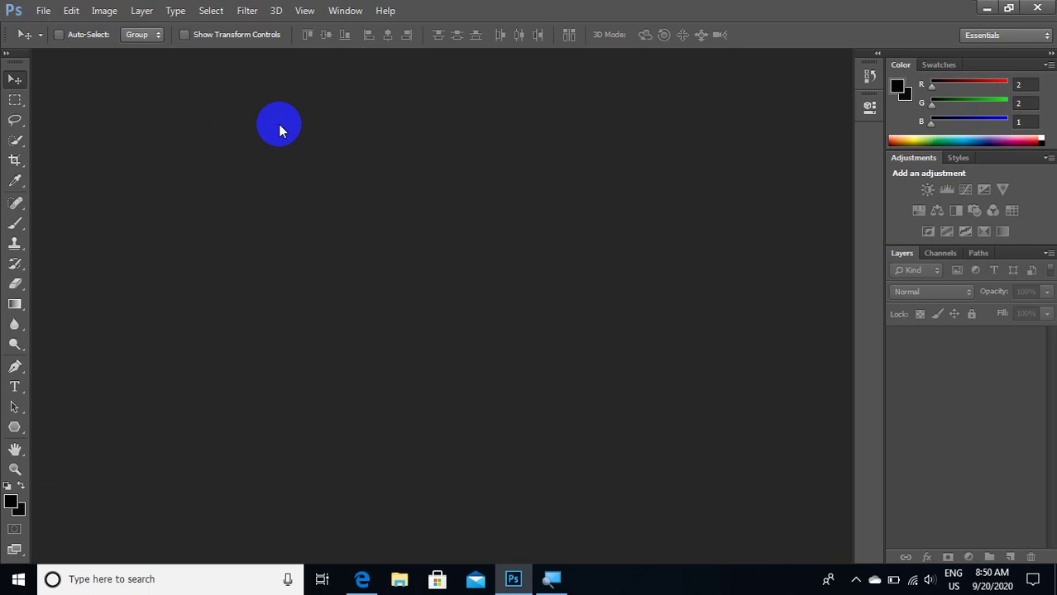
Bring up the Open dialog and browse This PC, checking Local Disk (D:) first.
{"action": "double_click", "coordinate": [274, 74]}
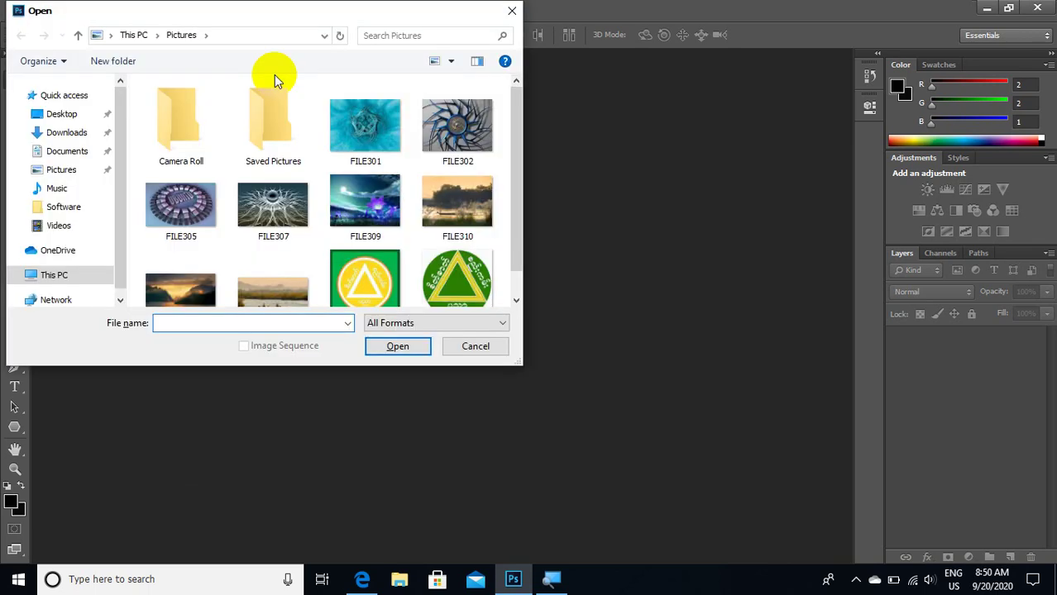
{"action": "left_click_drag", "start_coordinate": [148, 14], "coordinate": [193, 42]}
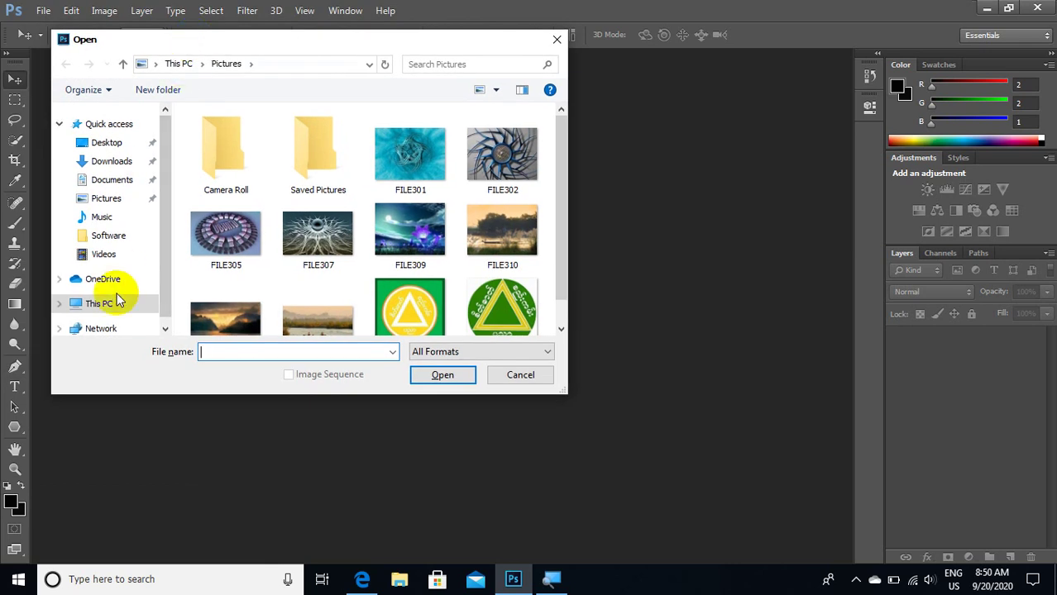
{"action": "mouse_move", "coordinate": [54, 275]}
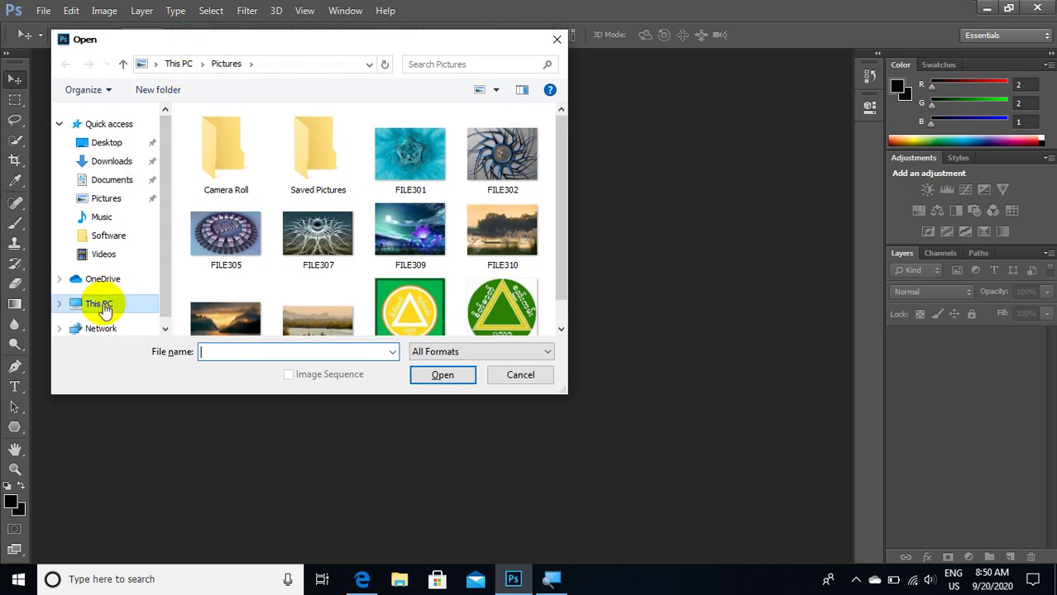
{"action": "left_click", "coordinate": [101, 306]}
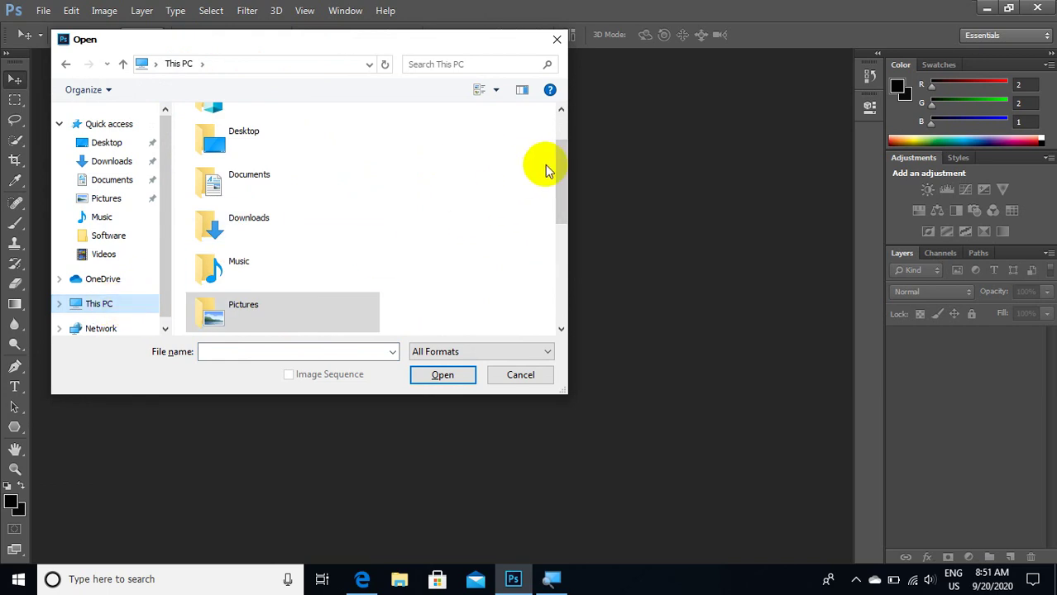
{"action": "left_click_drag", "start_coordinate": [561, 172], "coordinate": [550, 230]}
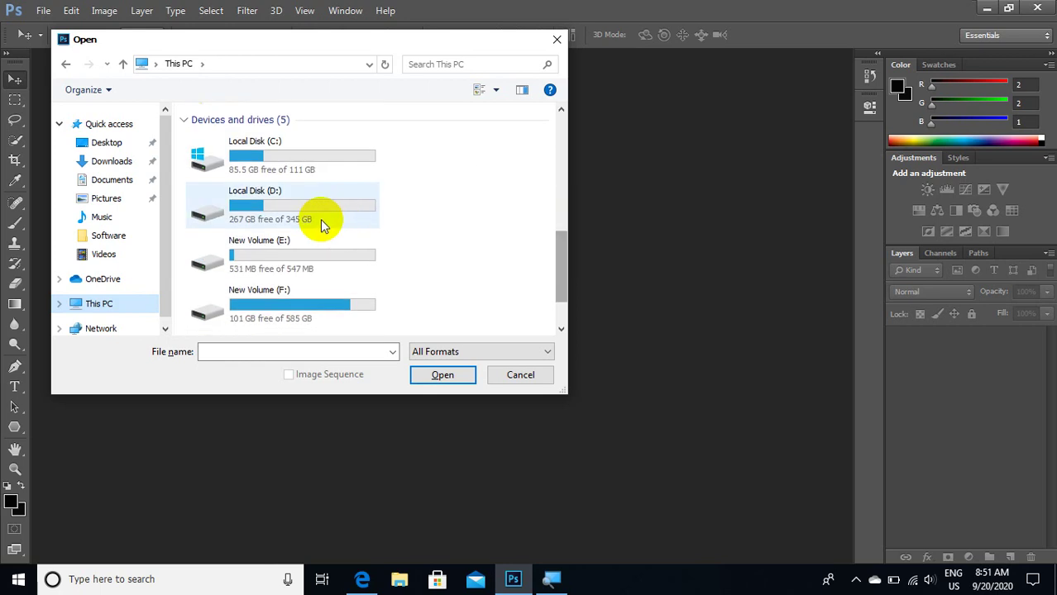
{"action": "double_click", "coordinate": [282, 206]}
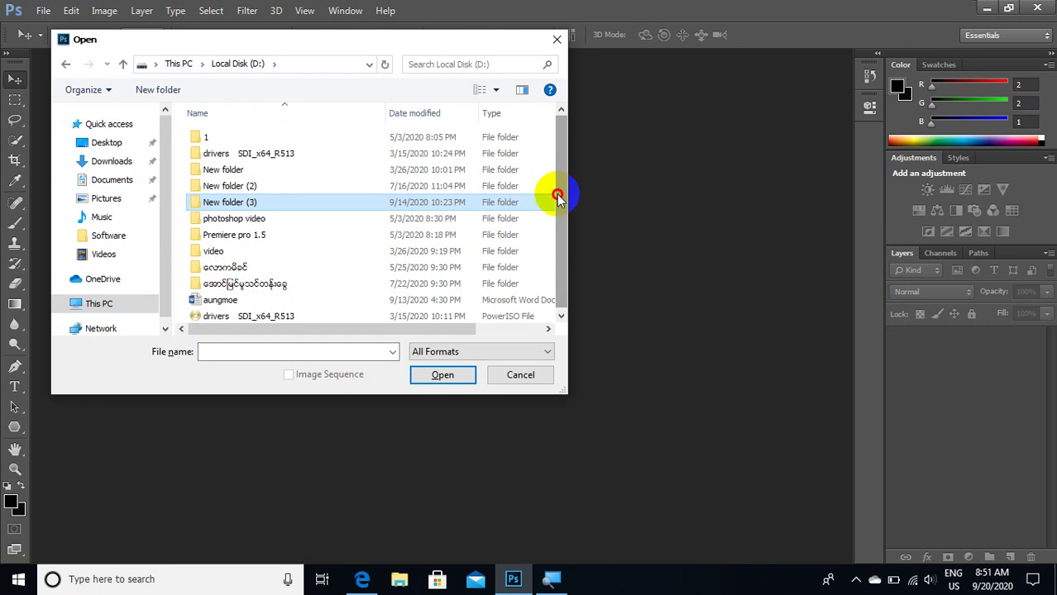
{"action": "left_click_drag", "start_coordinate": [556, 194], "coordinate": [559, 166]}
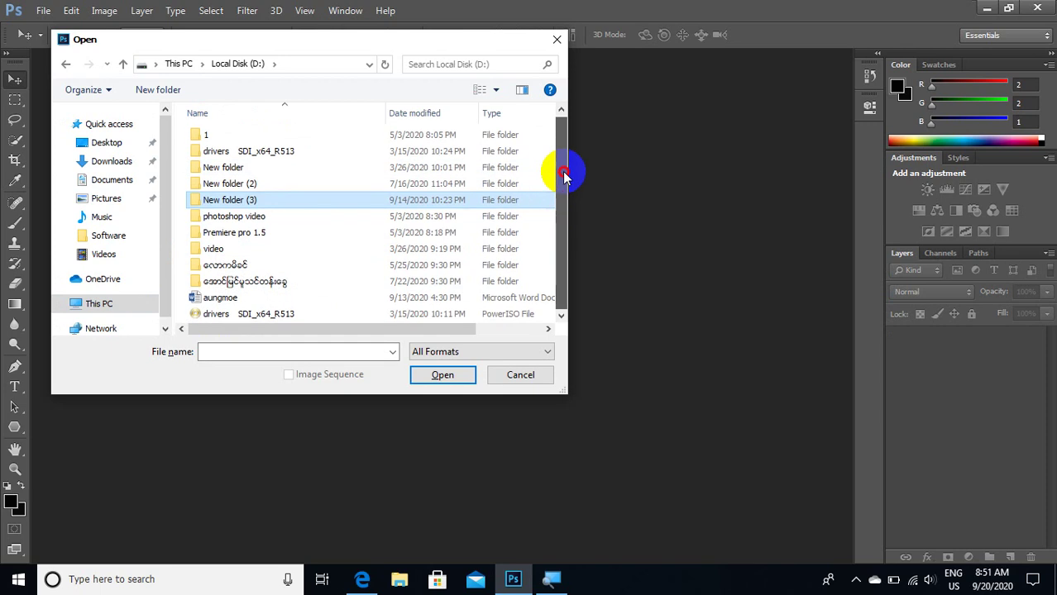
{"action": "left_click", "coordinate": [93, 305]}
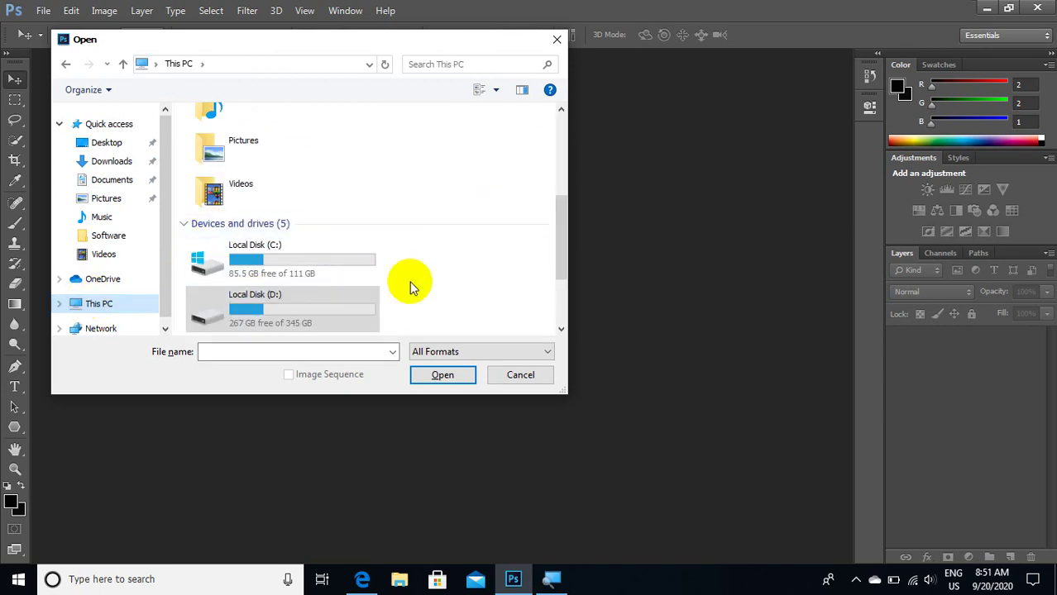
Navigate into New Volume (F:) > IMAGE > Background.
{"action": "scroll", "coordinate": [550, 260], "scroll_direction": "down", "scroll_amount": 3}
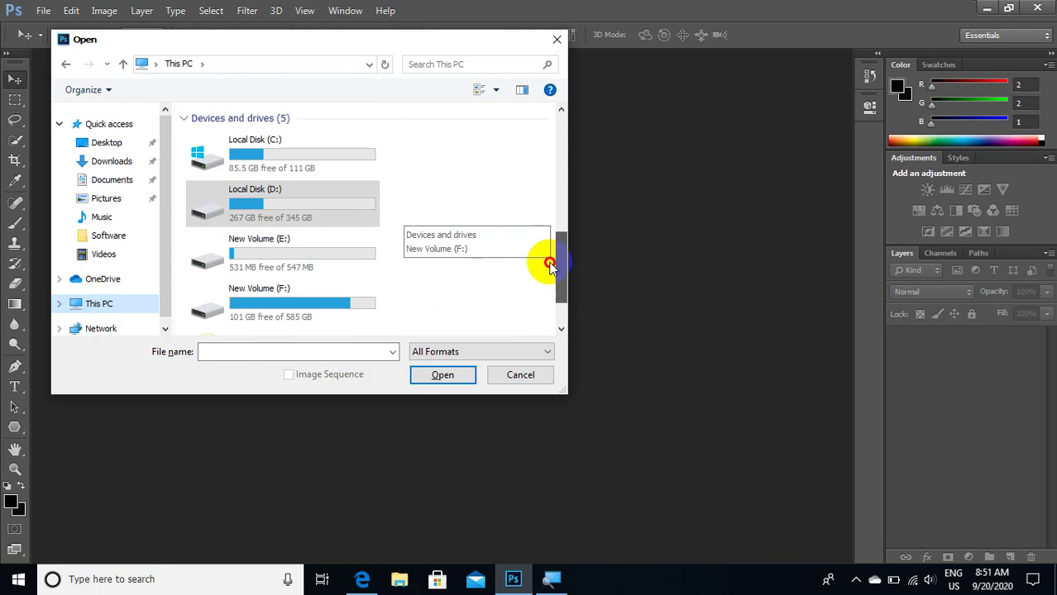
{"action": "double_click", "coordinate": [292, 288]}
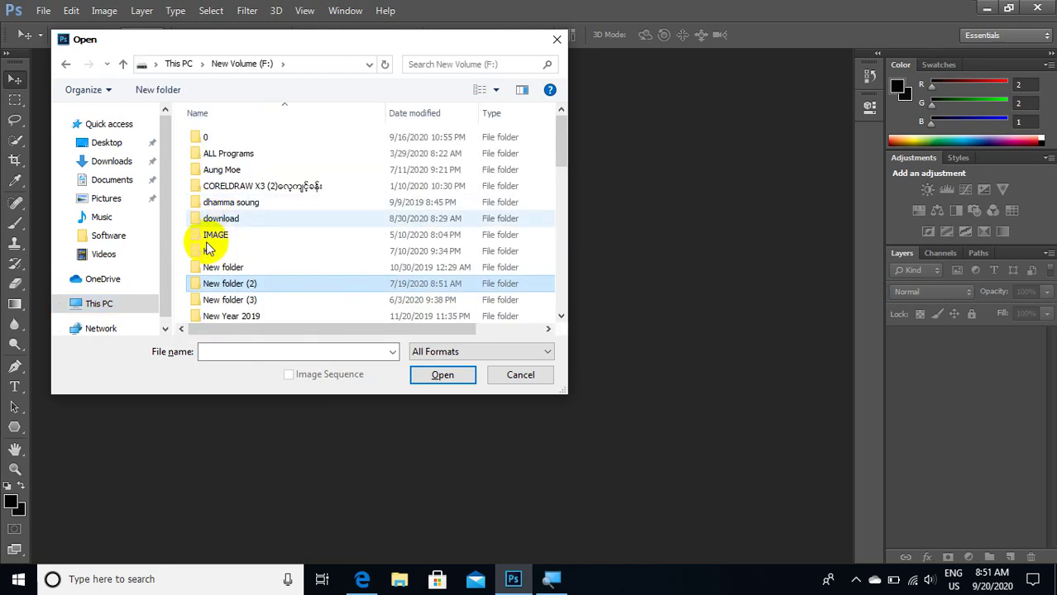
{"action": "left_click", "coordinate": [215, 235]}
{"action": "double_click", "coordinate": [216, 235]}
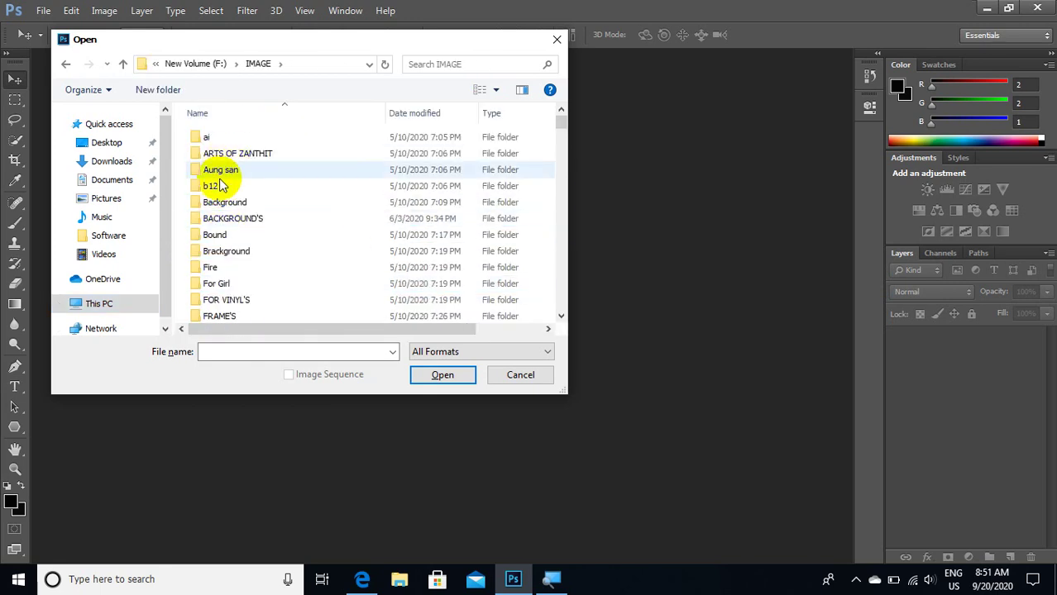
{"action": "double_click", "coordinate": [221, 207]}
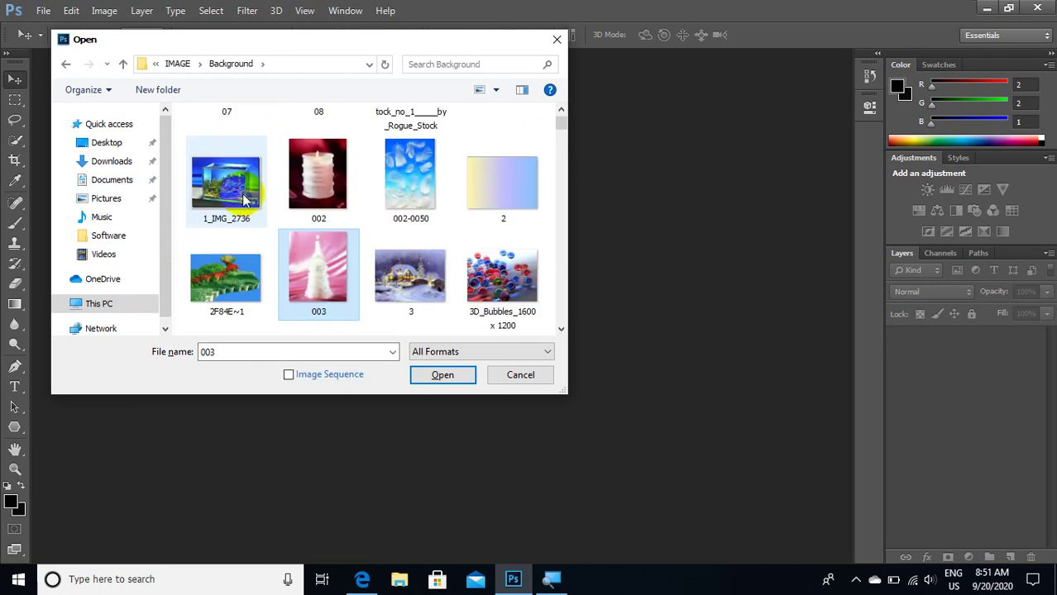
Try a range selection from 1_IMG_2736 to 3D_Bubbles and enlarge the Open dialog.
{"action": "left_click", "coordinate": [230, 190]}
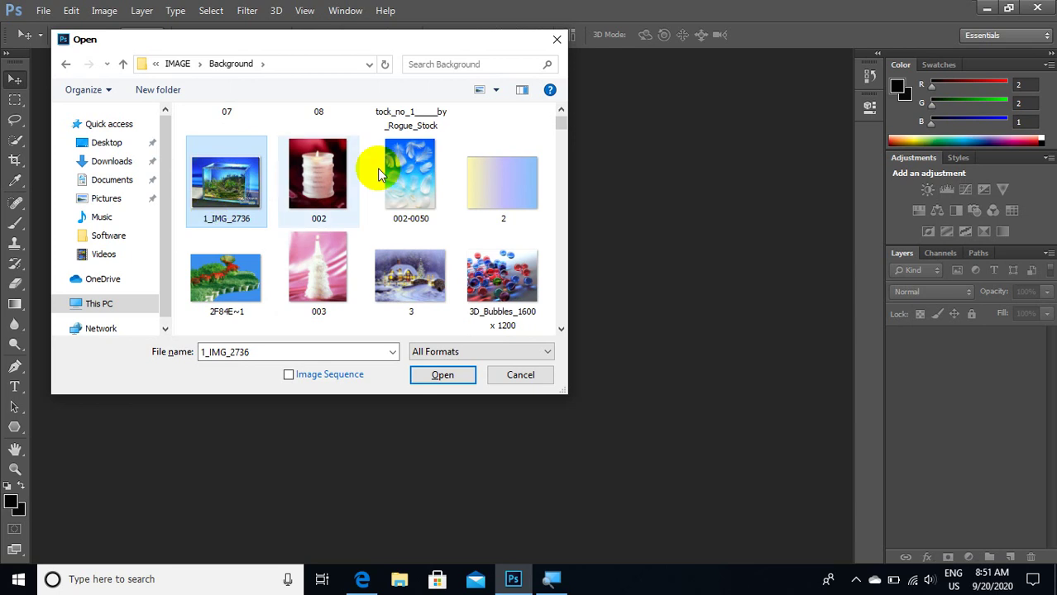
{"action": "left_click", "coordinate": [224, 184]}
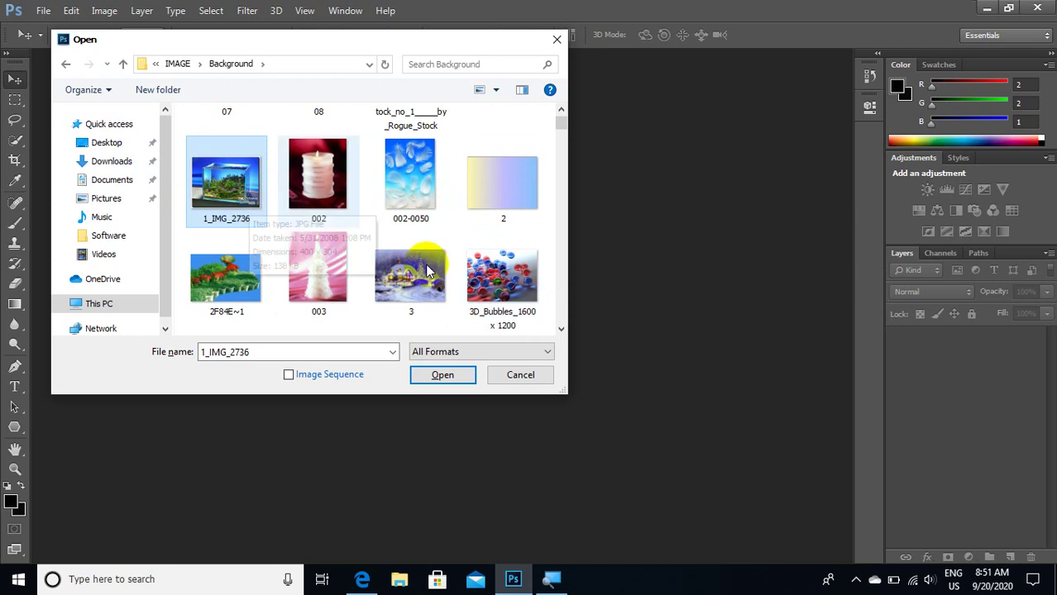
{"action": "mouse_move", "coordinate": [501, 276]}
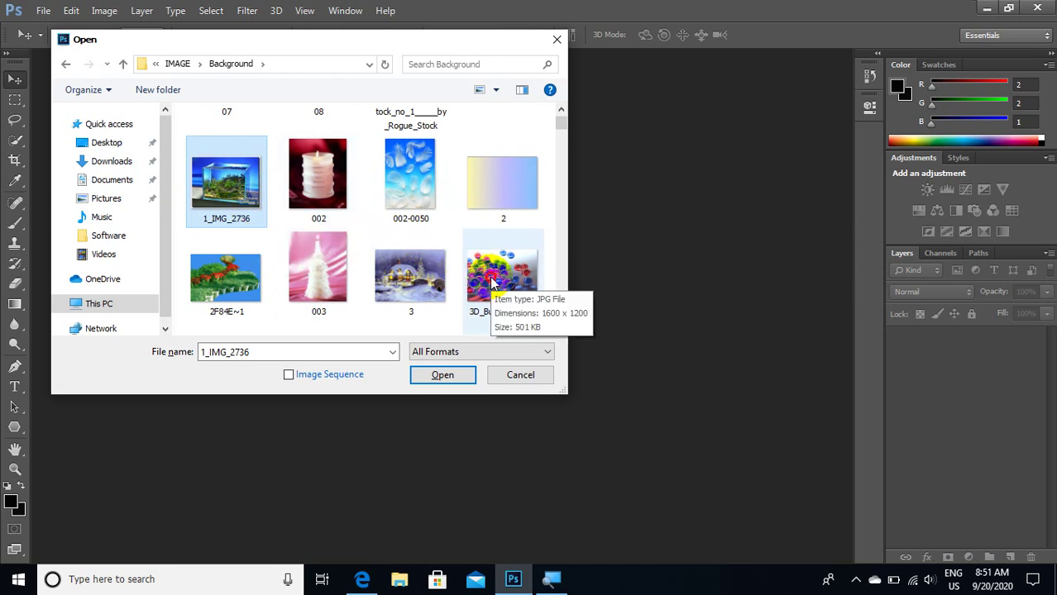
{"action": "left_click", "coordinate": [492, 283], "text": "shift"}
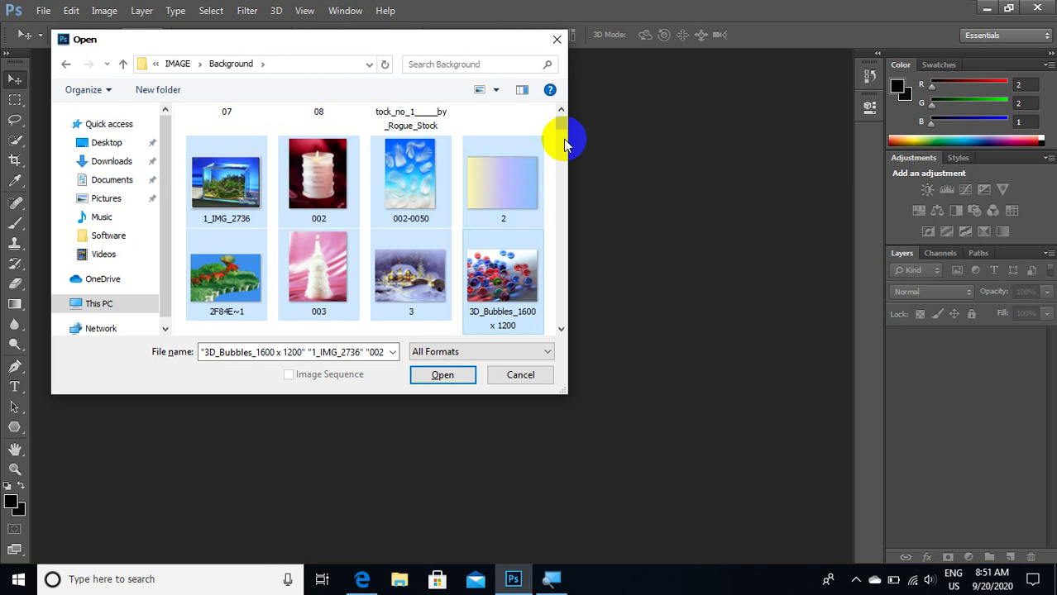
{"action": "left_click_drag", "start_coordinate": [566, 394], "coordinate": [656, 468]}
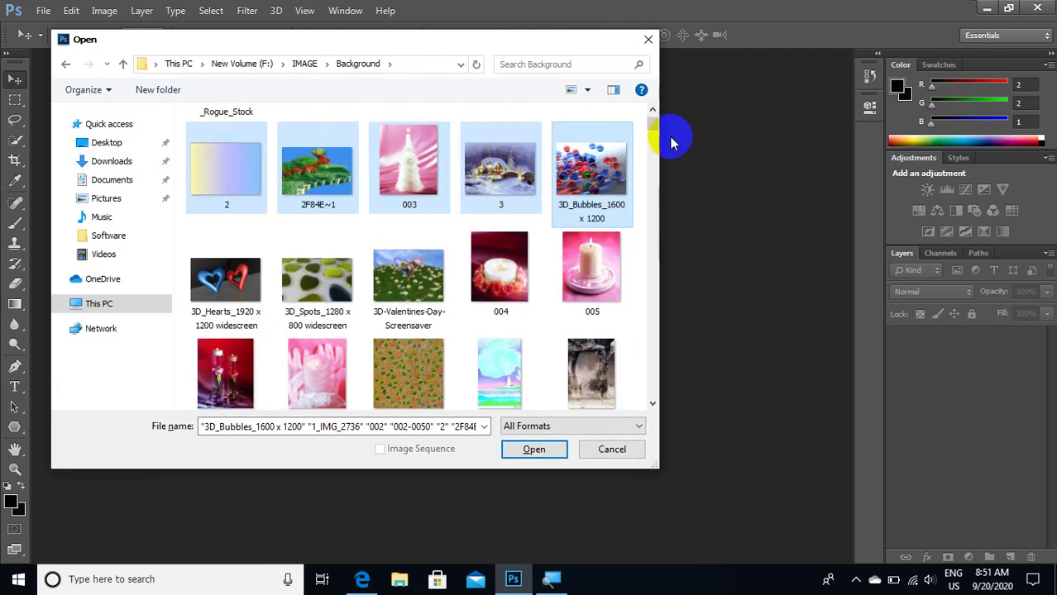
Select images 2, 3D_Hearts, 2F84E~1, 3 and 10 (109), then switch to the Pictures folder.
{"action": "left_click", "coordinate": [202, 180]}
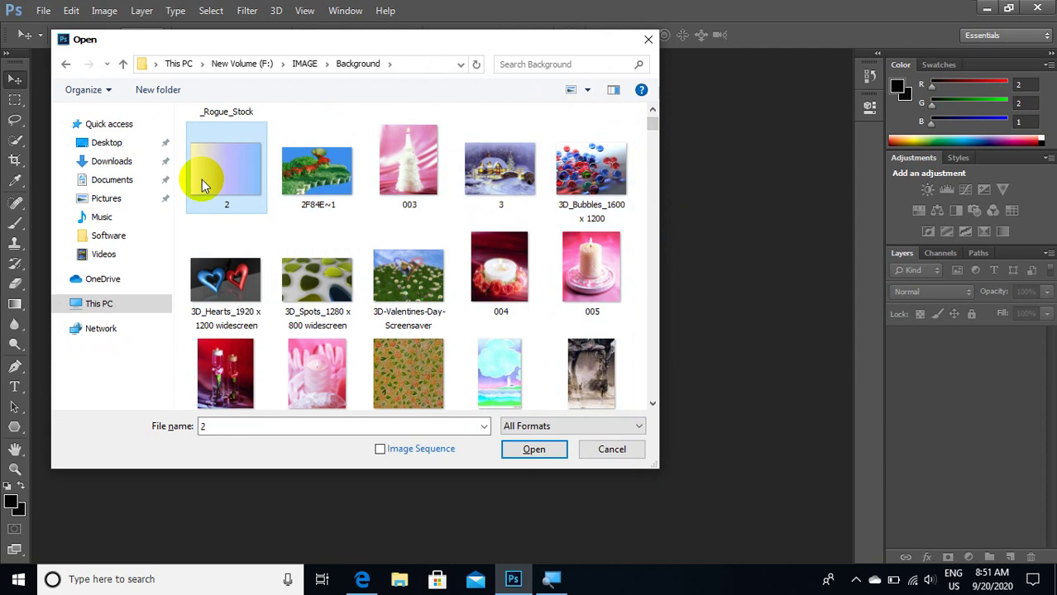
{"action": "mouse_move", "coordinate": [225, 281]}
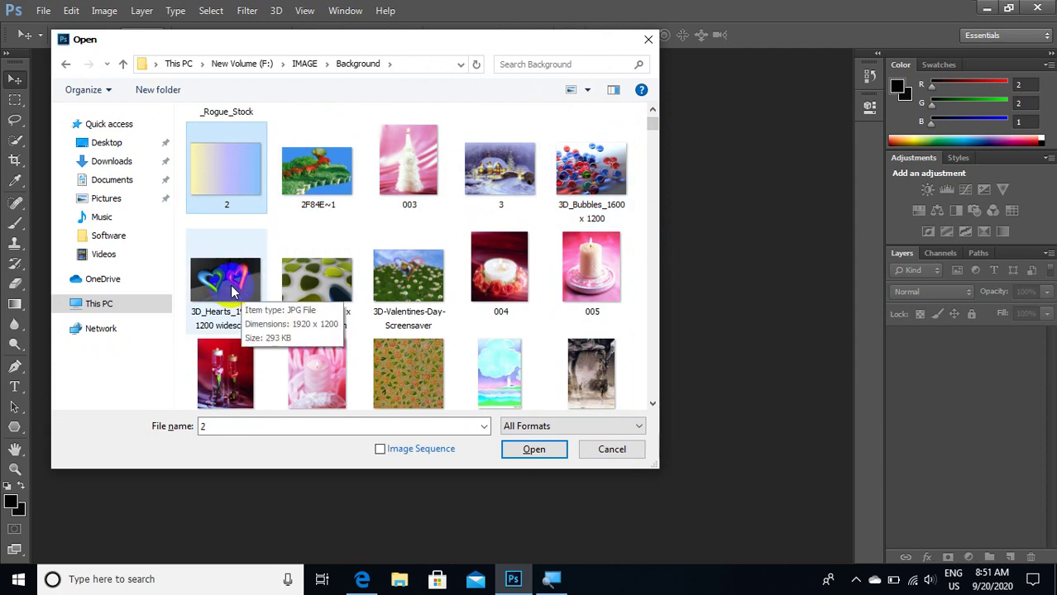
{"action": "left_click", "coordinate": [228, 286], "text": "ctrl"}
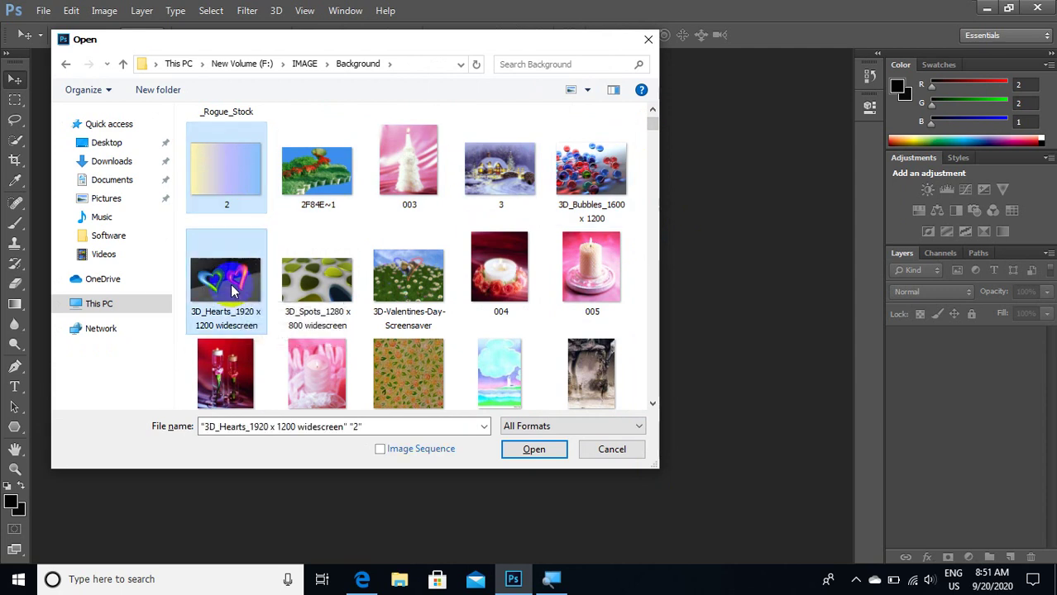
{"action": "left_click", "coordinate": [311, 178], "text": "ctrl"}
{"action": "left_click", "coordinate": [402, 297], "text": "ctrl"}
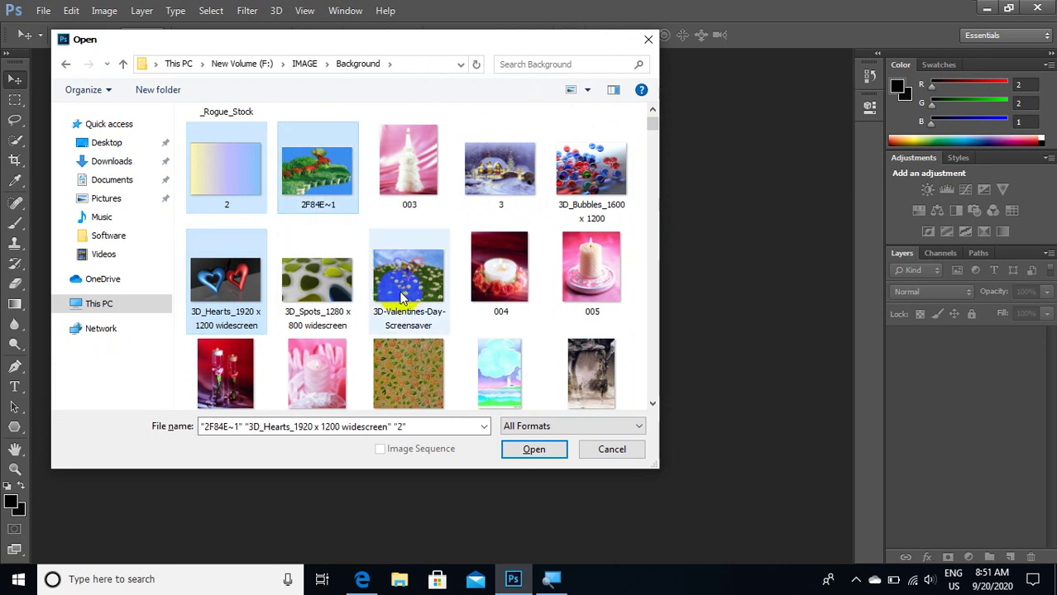
{"action": "left_click", "coordinate": [499, 186], "text": "ctrl"}
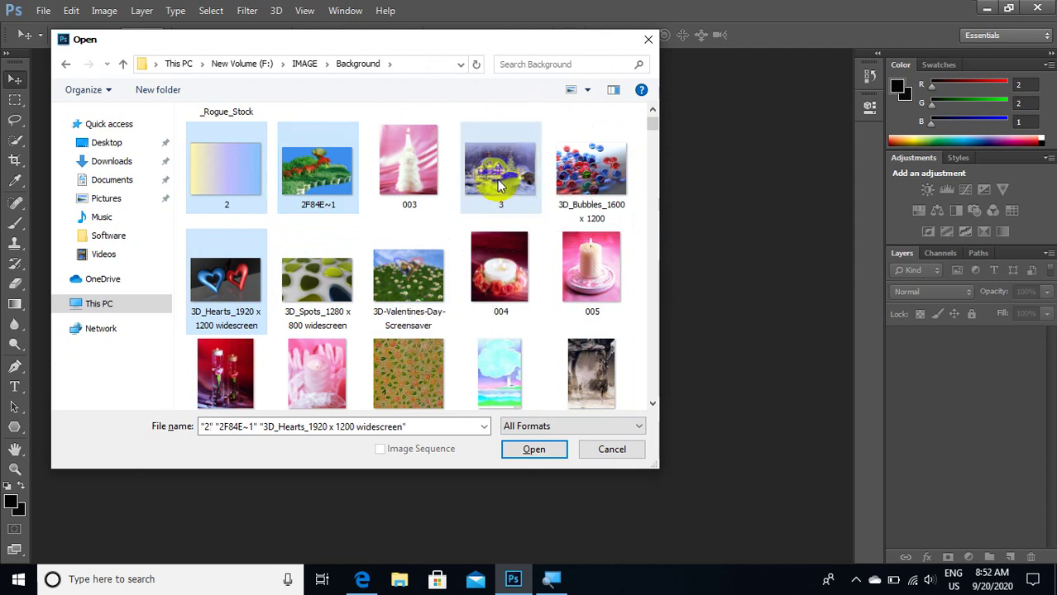
{"action": "left_click", "coordinate": [593, 370], "text": "ctrl"}
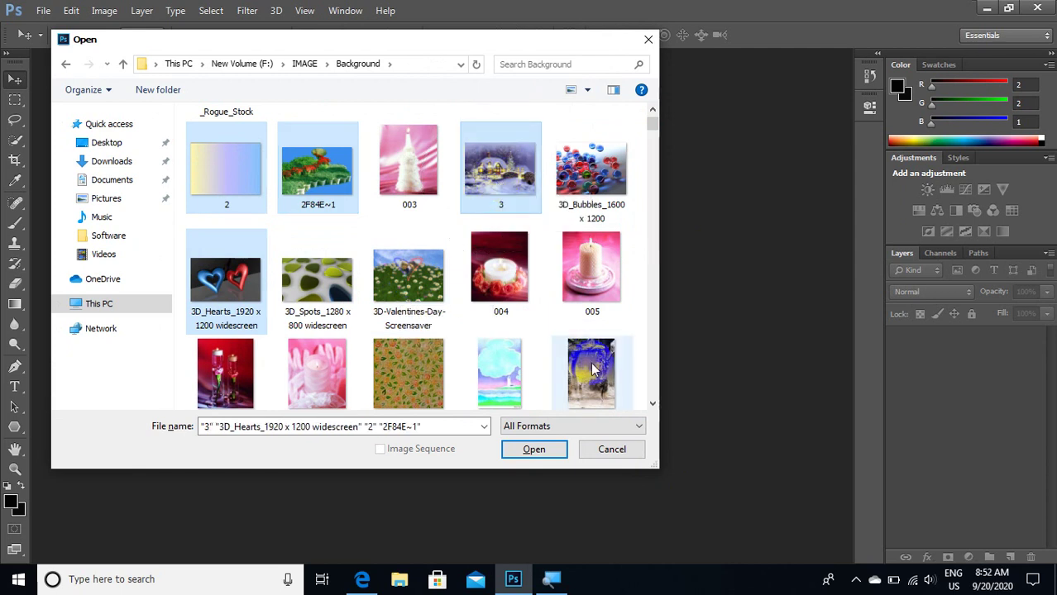
{"action": "left_click", "coordinate": [593, 370], "text": "ctrl"}
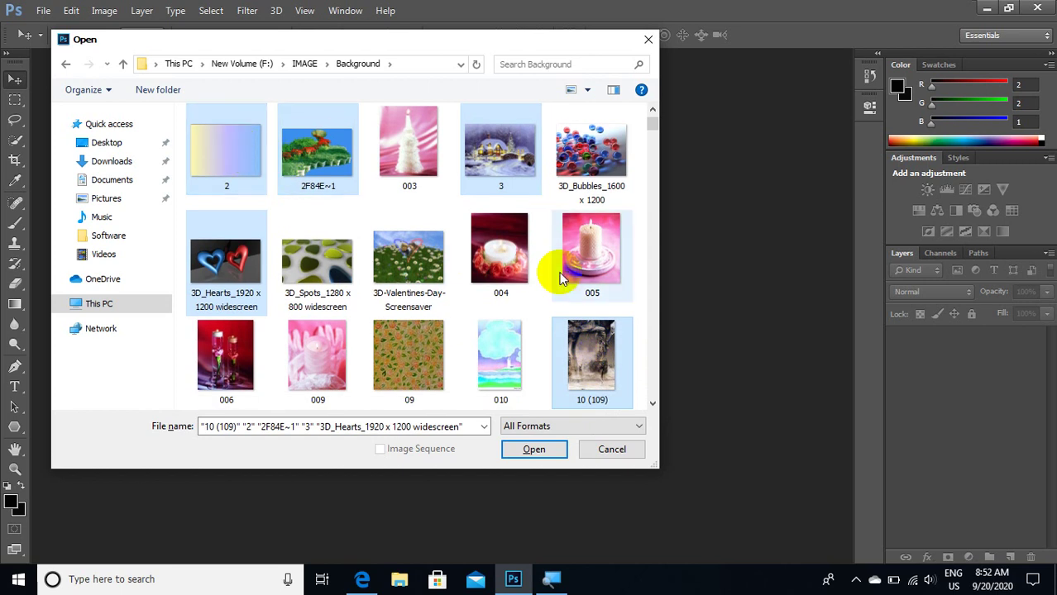
{"action": "left_click", "coordinate": [239, 281], "text": "ctrl"}
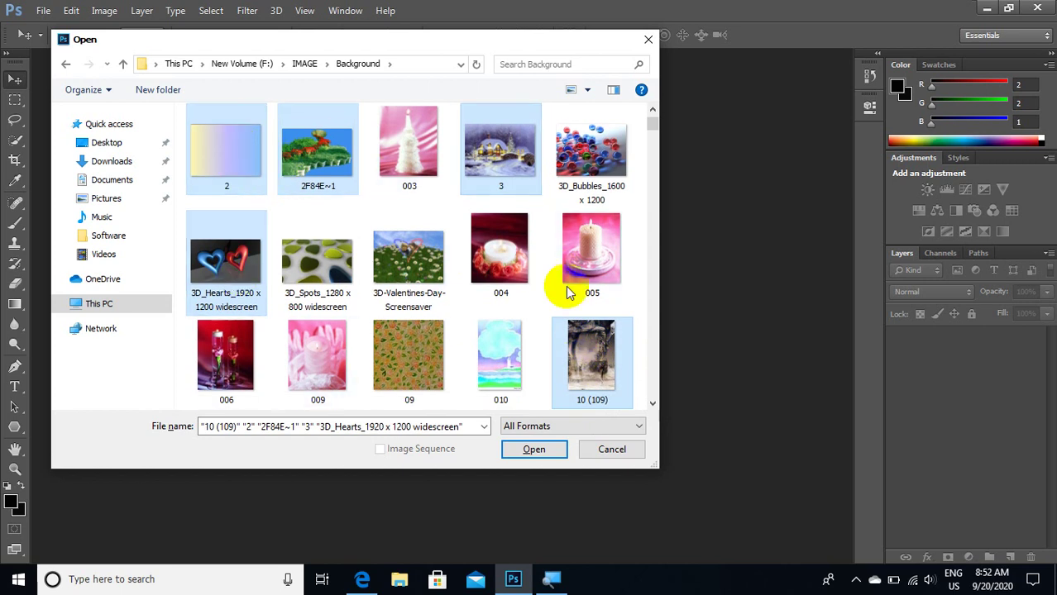
{"action": "left_click", "coordinate": [608, 361], "text": "ctrl"}
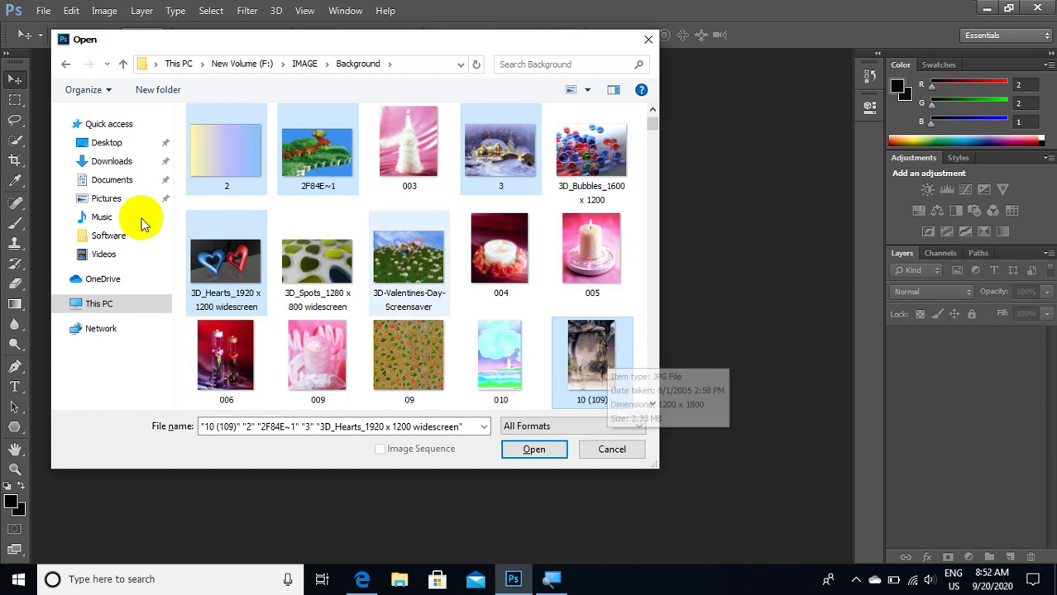
{"action": "left_click", "coordinate": [120, 201]}
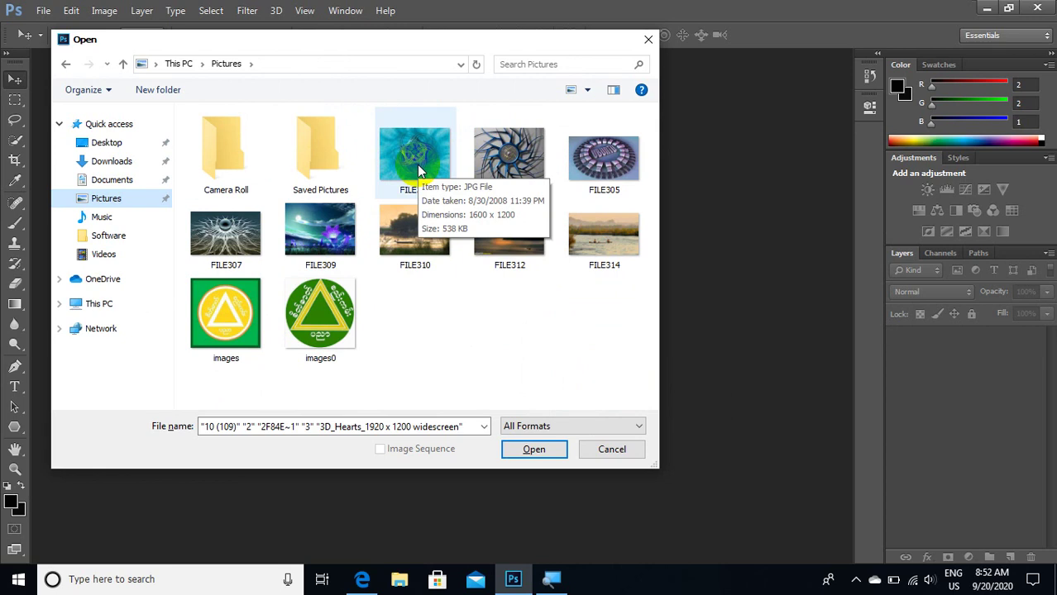
Select FILE301 through FILE309 in Pictures and open them together.
{"action": "left_click", "coordinate": [419, 171]}
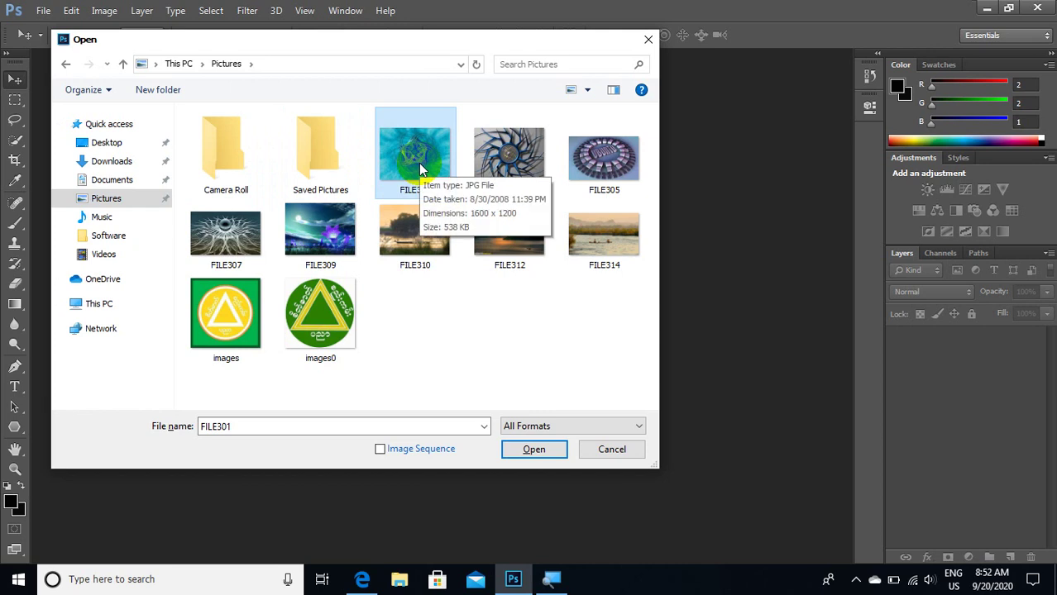
{"action": "left_click", "coordinate": [618, 238], "text": "shift"}
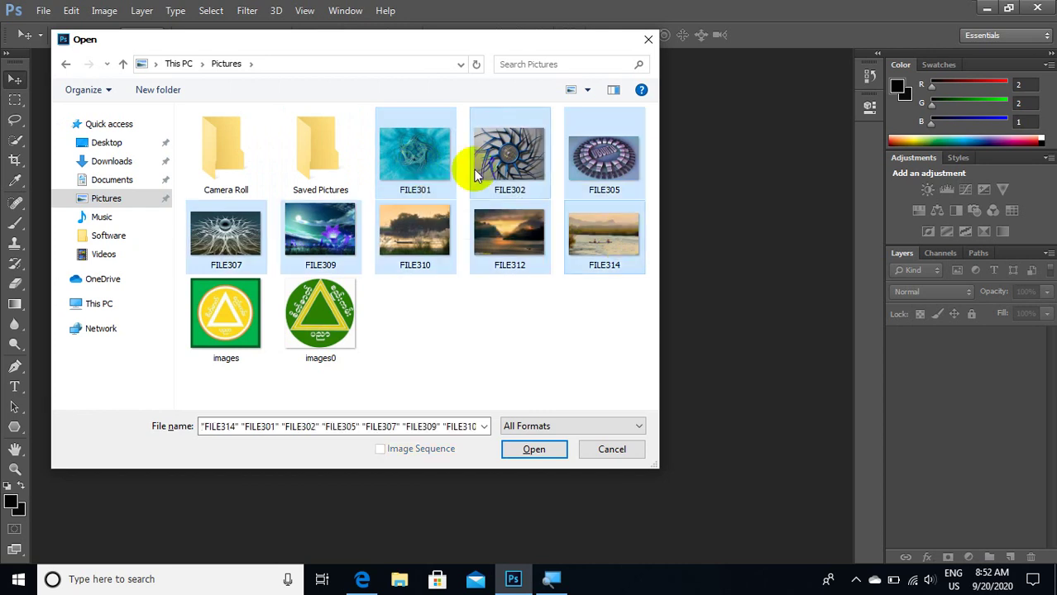
{"action": "left_click", "coordinate": [420, 173]}
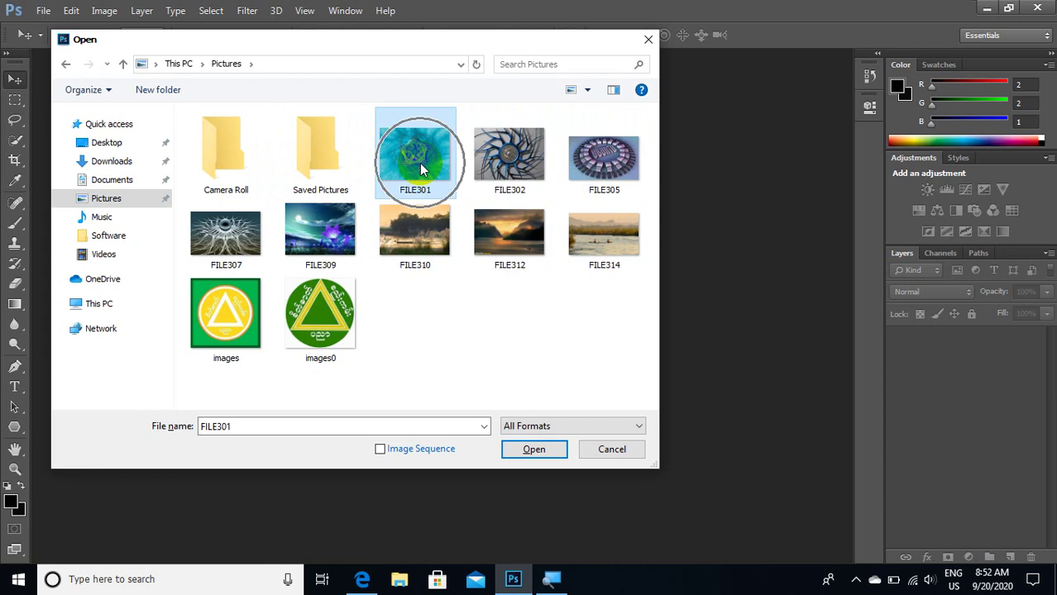
{"action": "left_click", "coordinate": [235, 236], "text": "ctrl"}
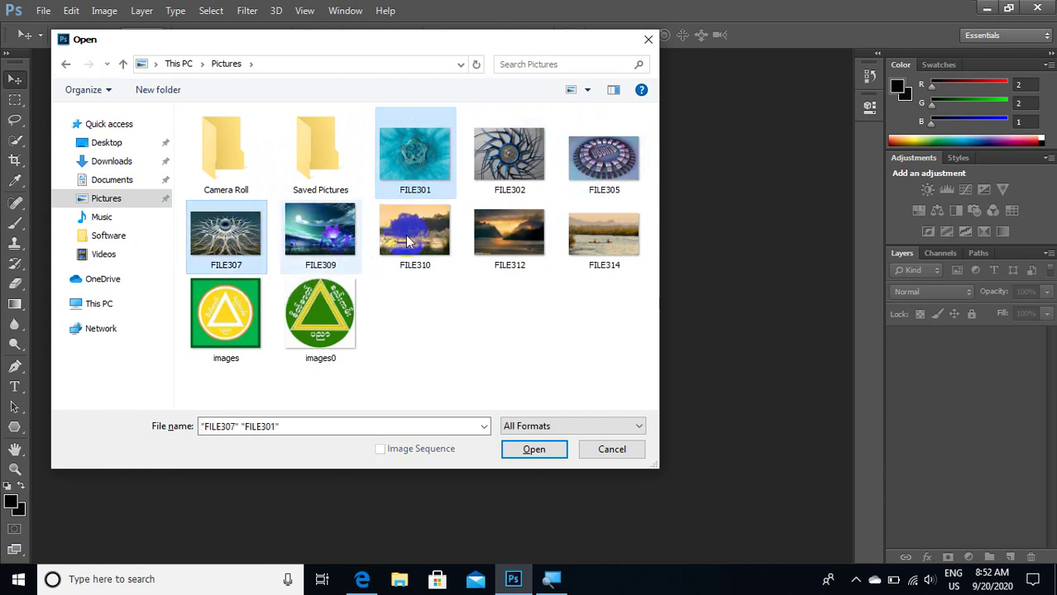
{"action": "left_click", "coordinate": [489, 237], "text": "ctrl"}
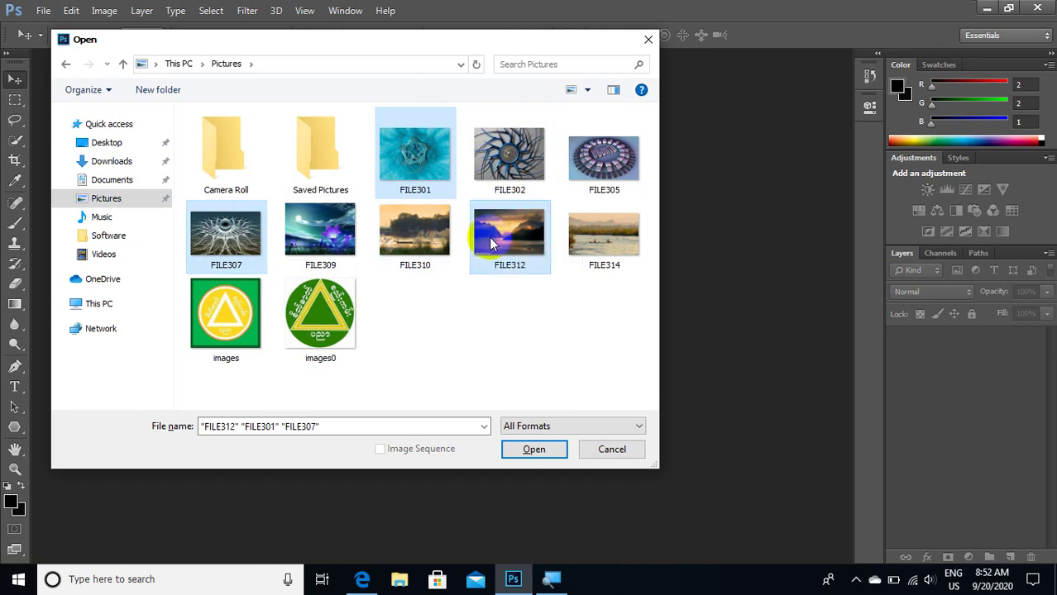
{"action": "left_click", "coordinate": [431, 248], "text": "ctrl"}
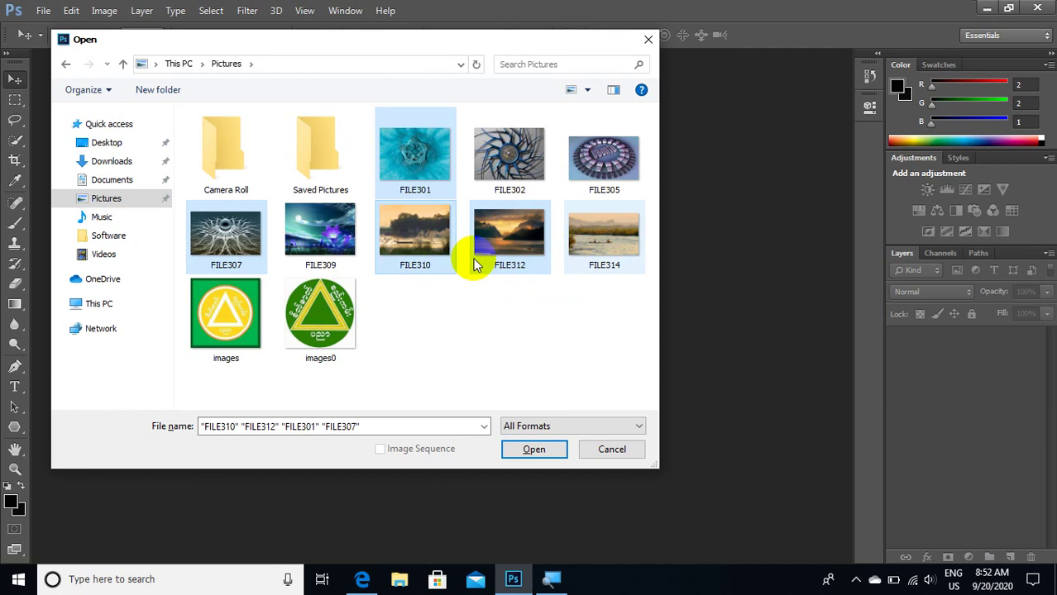
{"action": "left_click", "coordinate": [417, 150]}
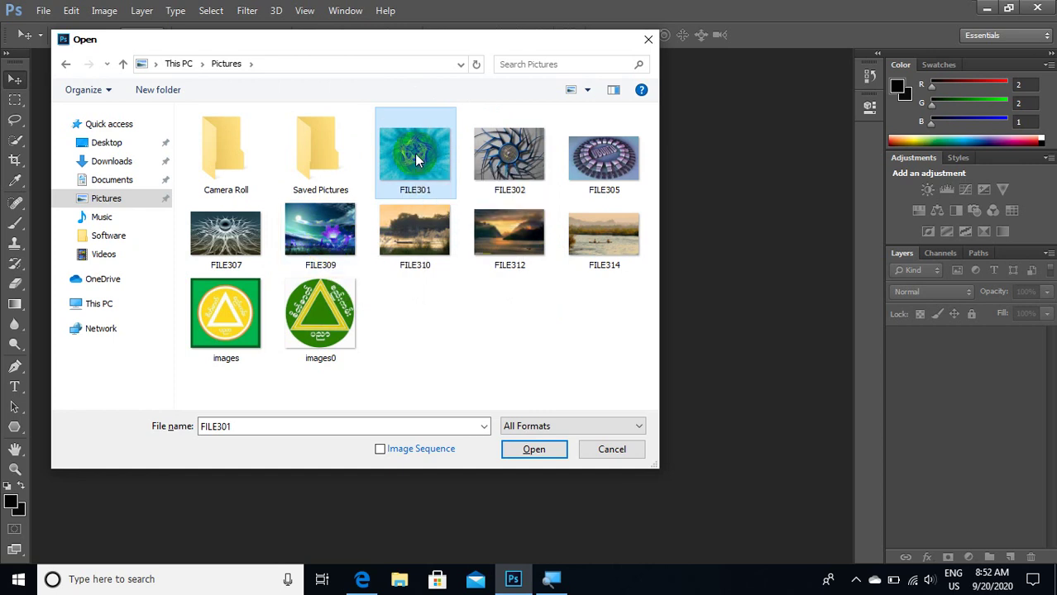
{"action": "left_click", "coordinate": [314, 240], "text": "shift"}
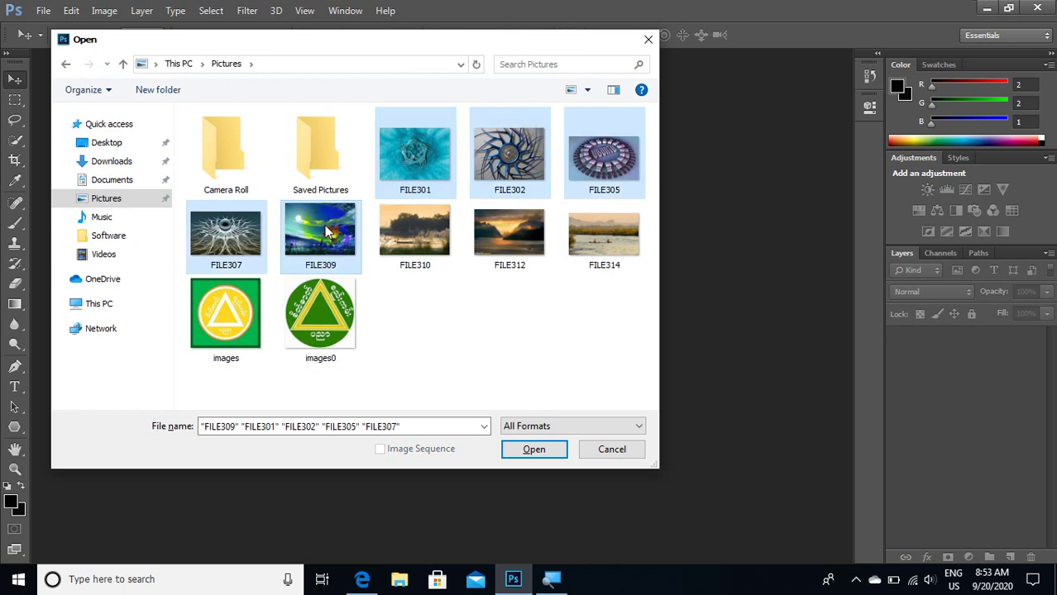
{"action": "left_click", "coordinate": [546, 453]}
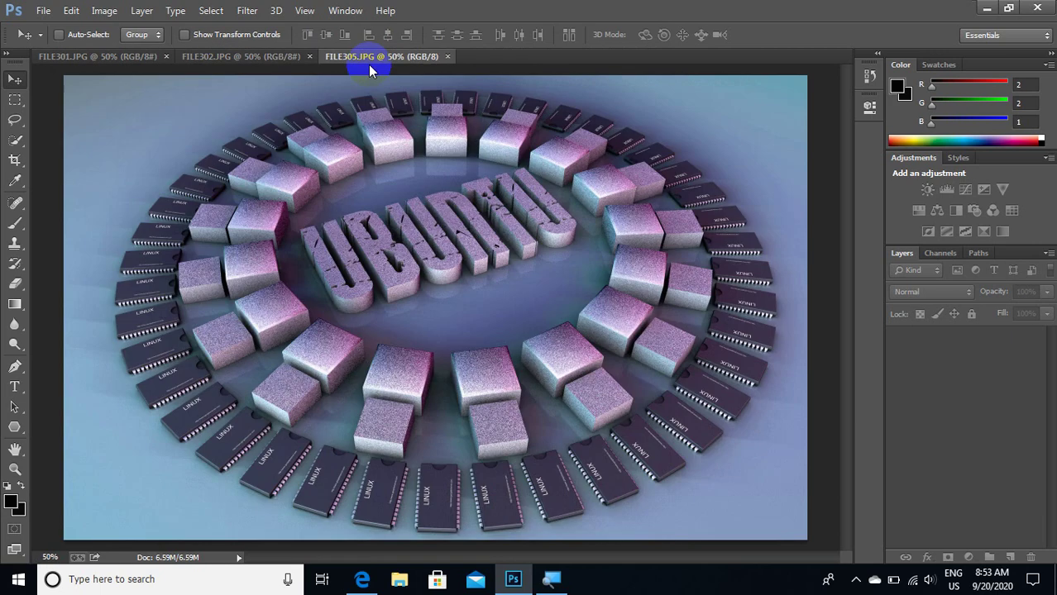
Dismiss the JPEG error so FILE309 opens as the fourth document tab.
{"action": "left_click", "coordinate": [533, 236]}
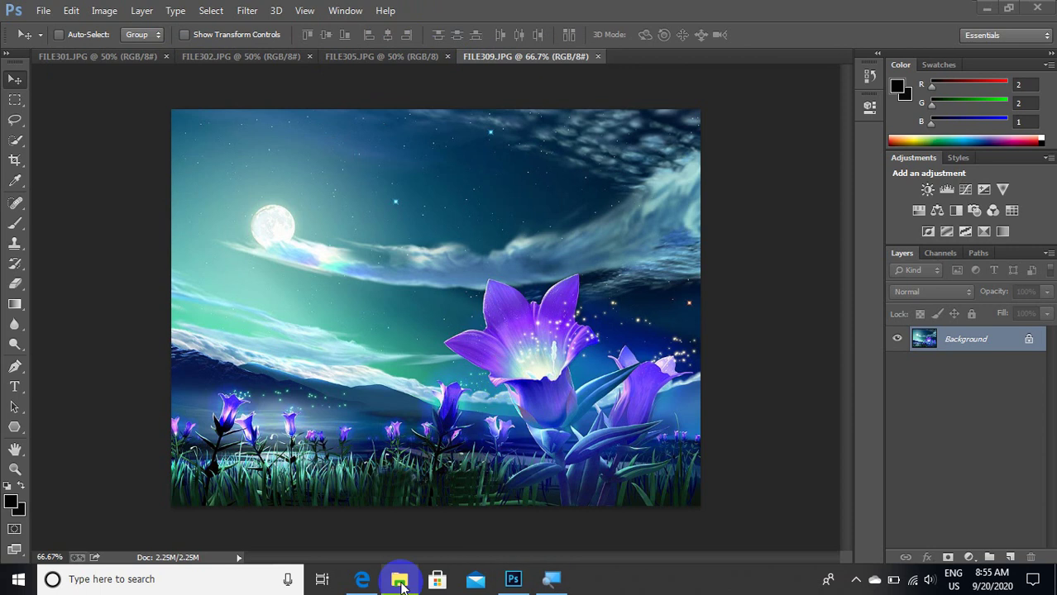
{"action": "left_click", "coordinate": [399, 583]}
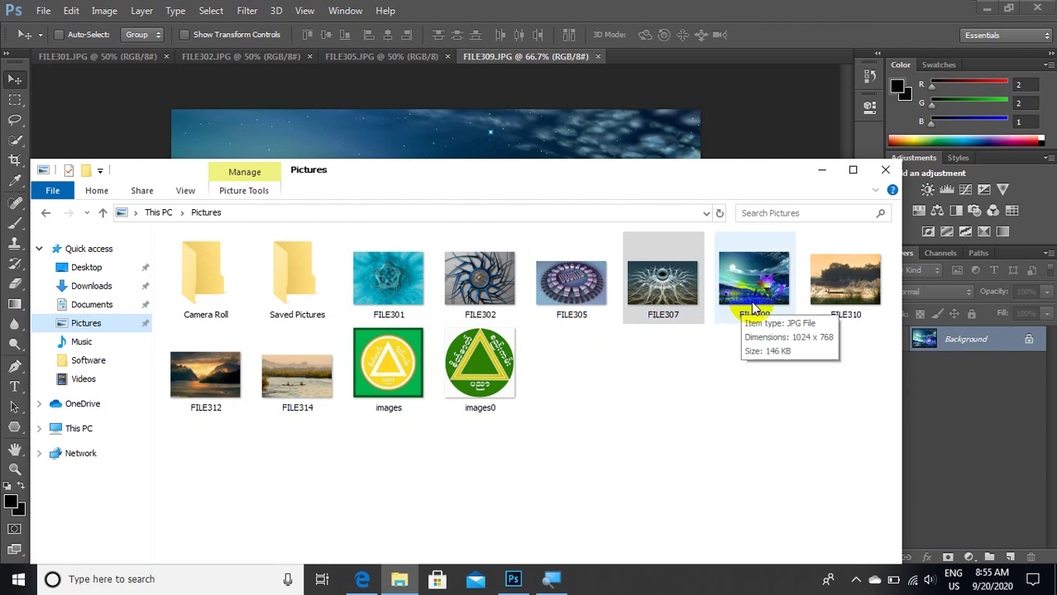
{"action": "left_click", "coordinate": [676, 303]}
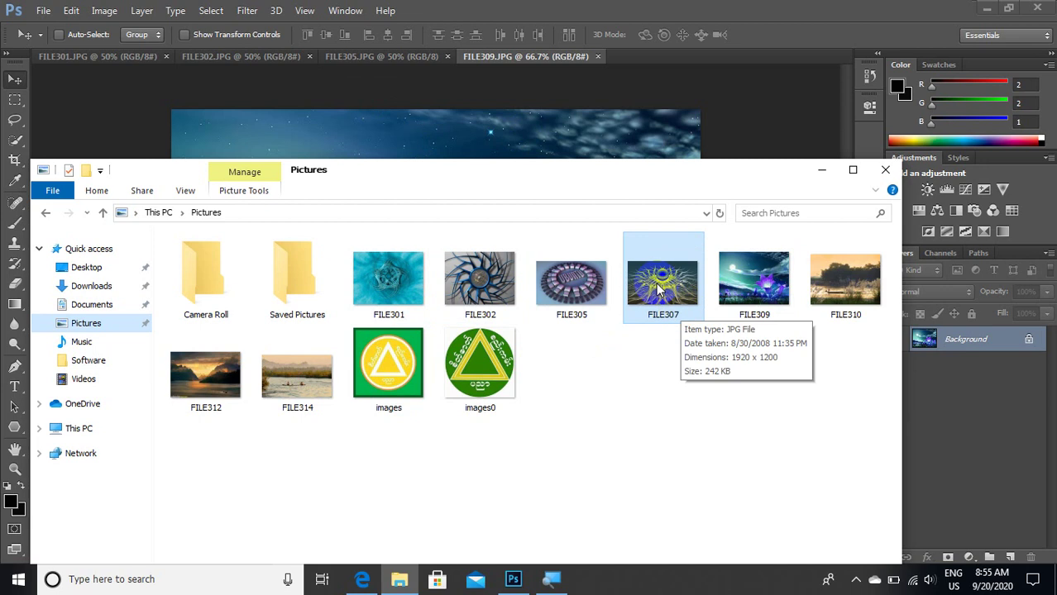
{"action": "mouse_move", "coordinate": [682, 312]}
{"action": "left_mouse_down"}
{"action": "mouse_move", "coordinate": [415, 95]}
{"action": "mouse_move", "coordinate": [824, 186]}
{"action": "left_mouse_up"}
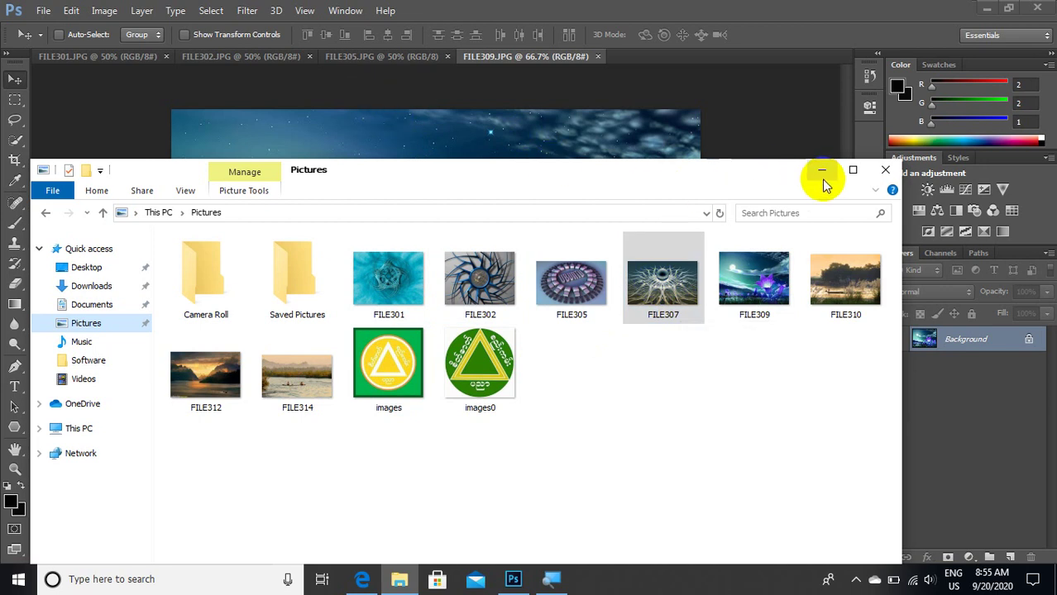
{"action": "left_click", "coordinate": [821, 179]}
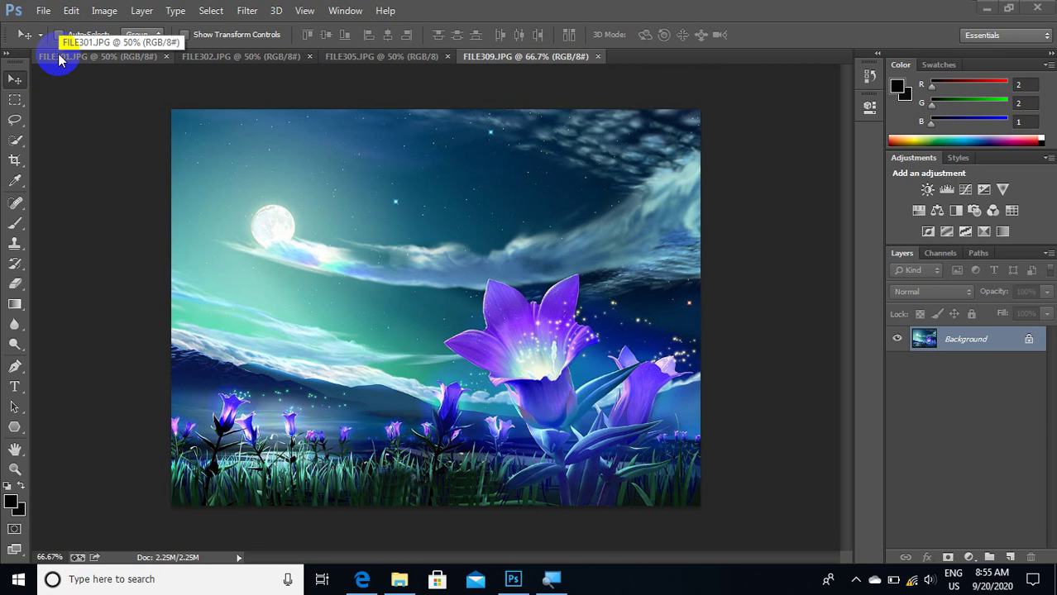
Cycle through the four open document tabs, ending on FILE301's turquoise fractal.
{"action": "left_click", "coordinate": [59, 57]}
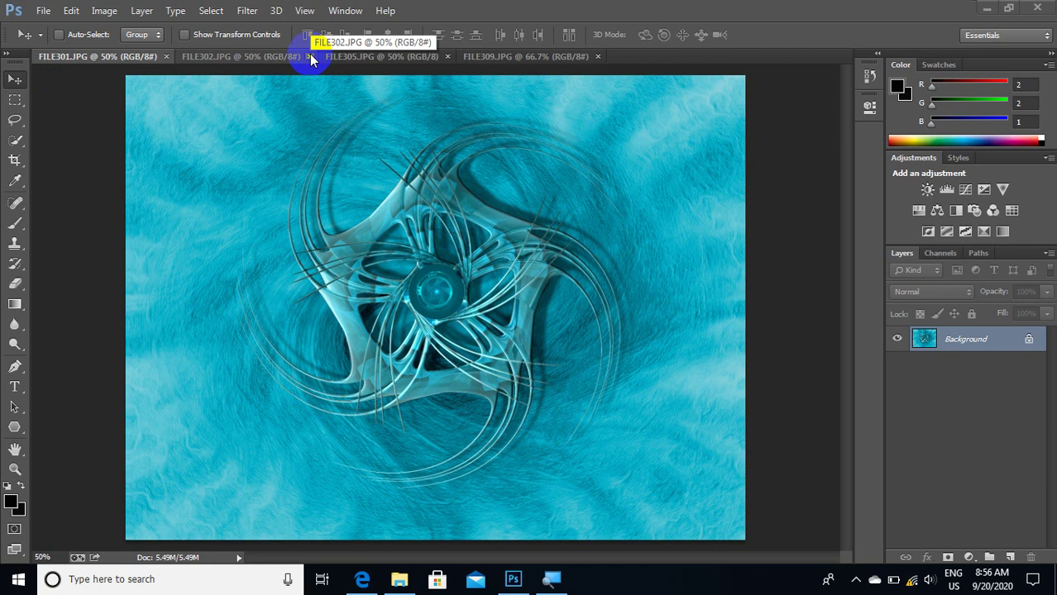
{"action": "left_click", "coordinate": [199, 64]}
{"action": "key", "text": "ctrl+Tab"}
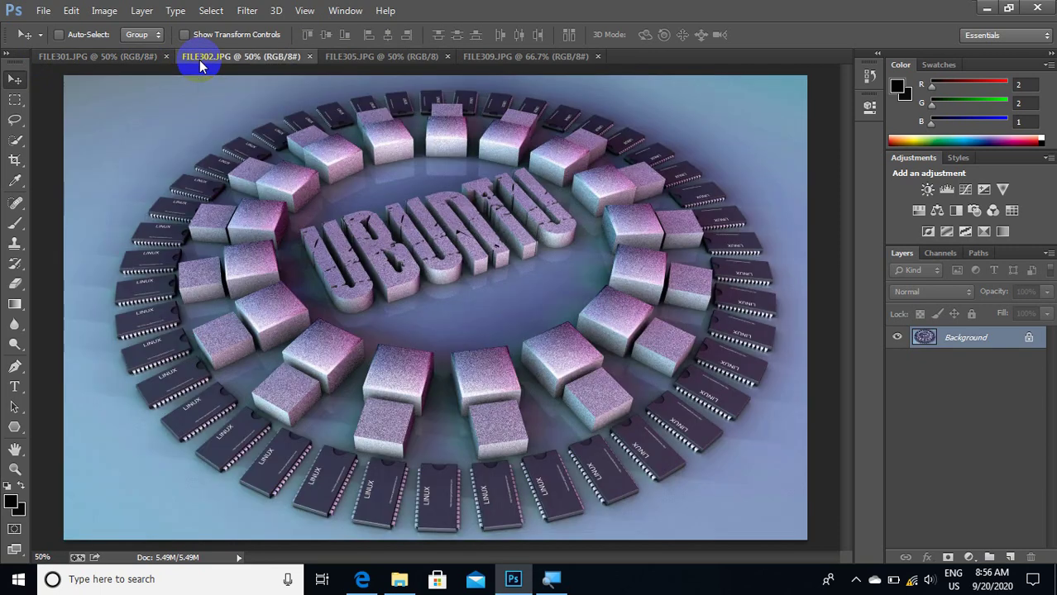
{"action": "key", "text": "ctrl+Tab"}
{"action": "key", "text": "ctrl+Tab"}
{"action": "key", "text": "ctrl+Tab"}
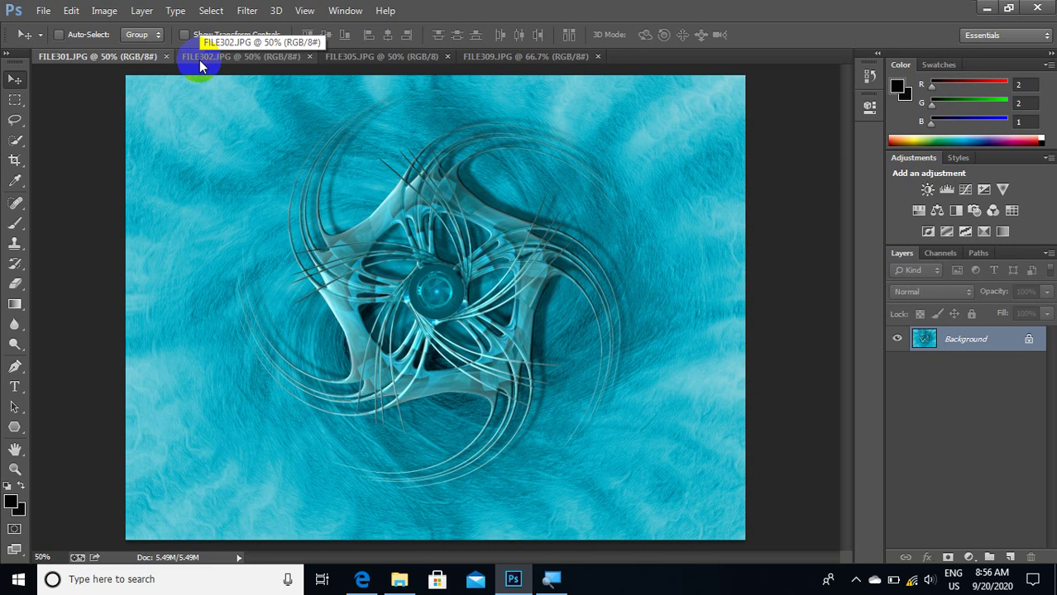
{"action": "key", "text": "ctrl+Tab"}
{"action": "key", "text": "ctrl+Tab"}
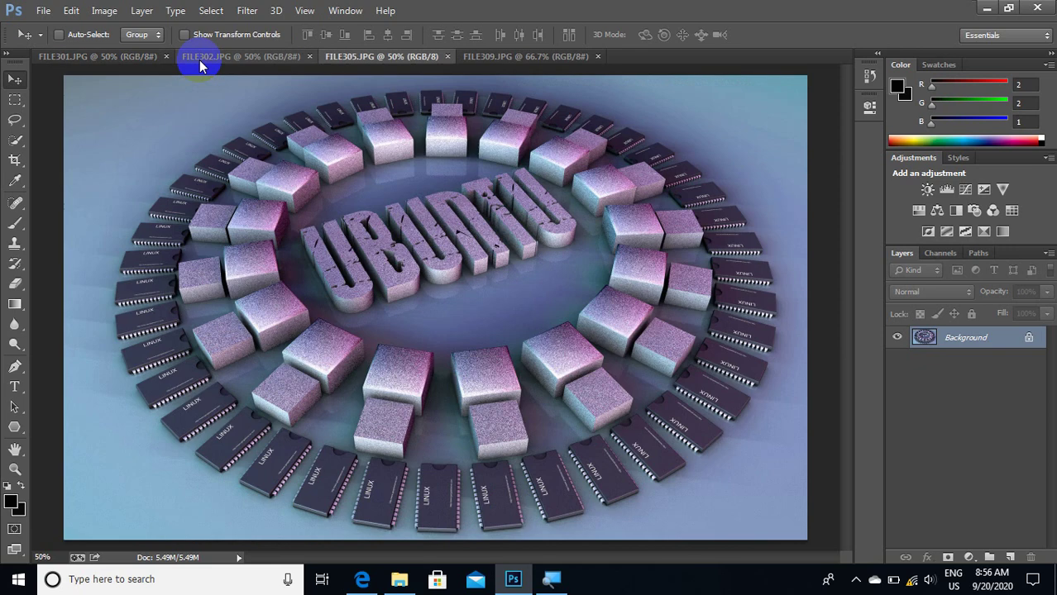
{"action": "key", "text": "ctrl+Tab"}
{"action": "key", "text": "ctrl+Tab"}
{"action": "key", "text": "ctrl+Tab"}
{"action": "key", "text": "ctrl+Tab"}
{"action": "key", "text": "ctrl+Tab"}
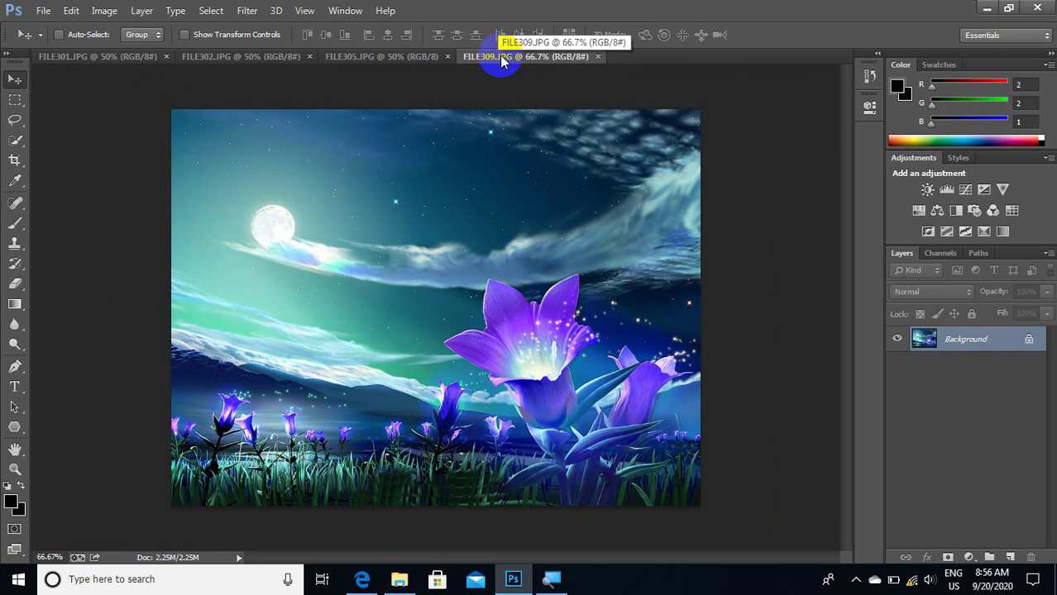
{"action": "key", "text": "ctrl+Tab"}
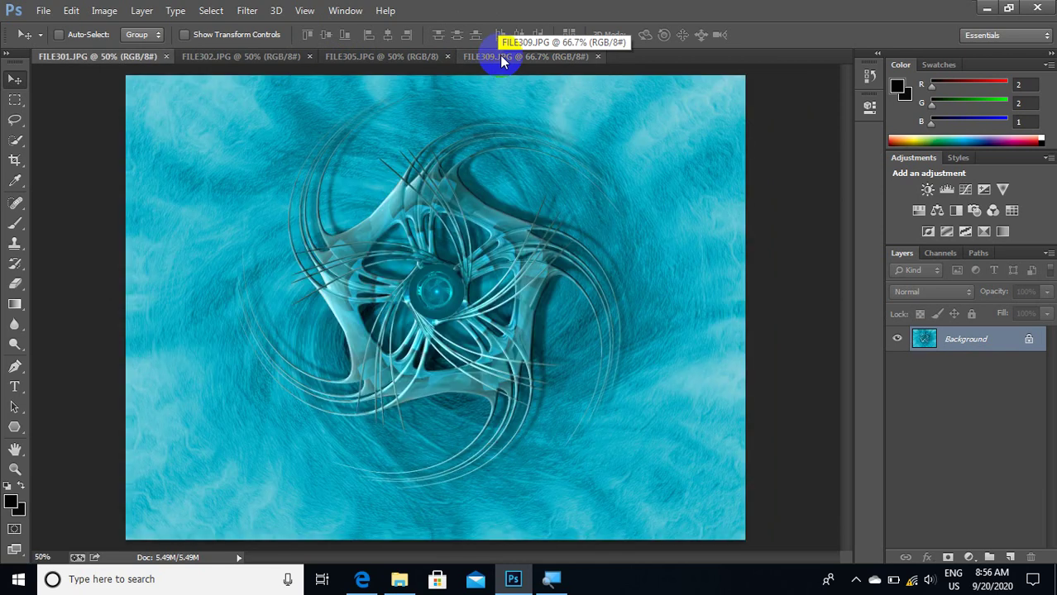
{"action": "key", "text": "ctrl+Tab"}
{"action": "key", "text": "ctrl+Tab"}
{"action": "key", "text": "ctrl+Tab"}
{"action": "key", "text": "ctrl+Tab"}
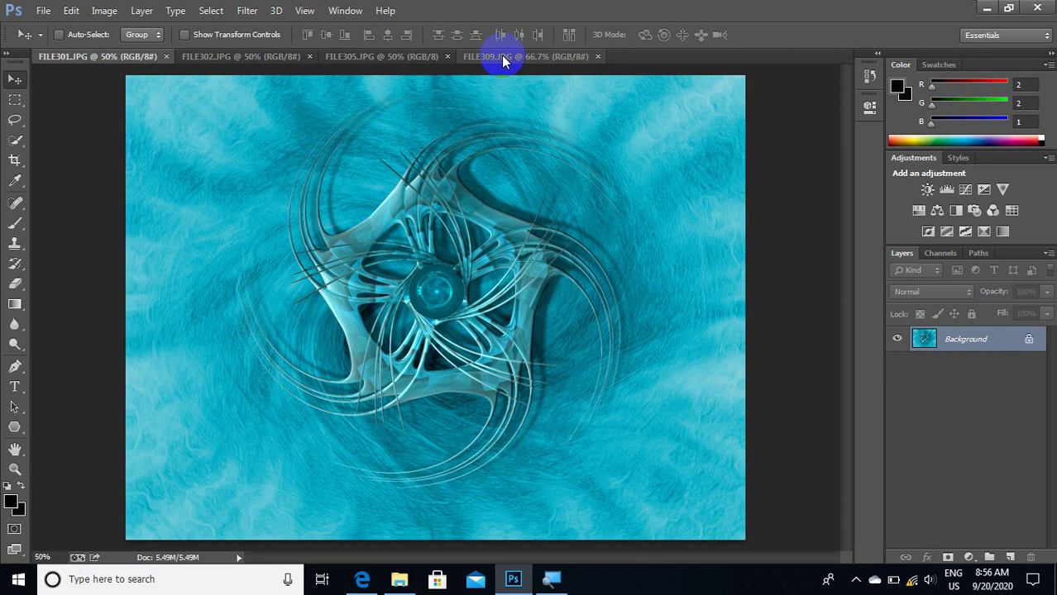
{"action": "key", "text": "ctrl+Tab"}
{"action": "key", "text": "ctrl+Tab"}
{"action": "key", "text": "ctrl+Tab"}
{"action": "key", "text": "ctrl+Tab"}
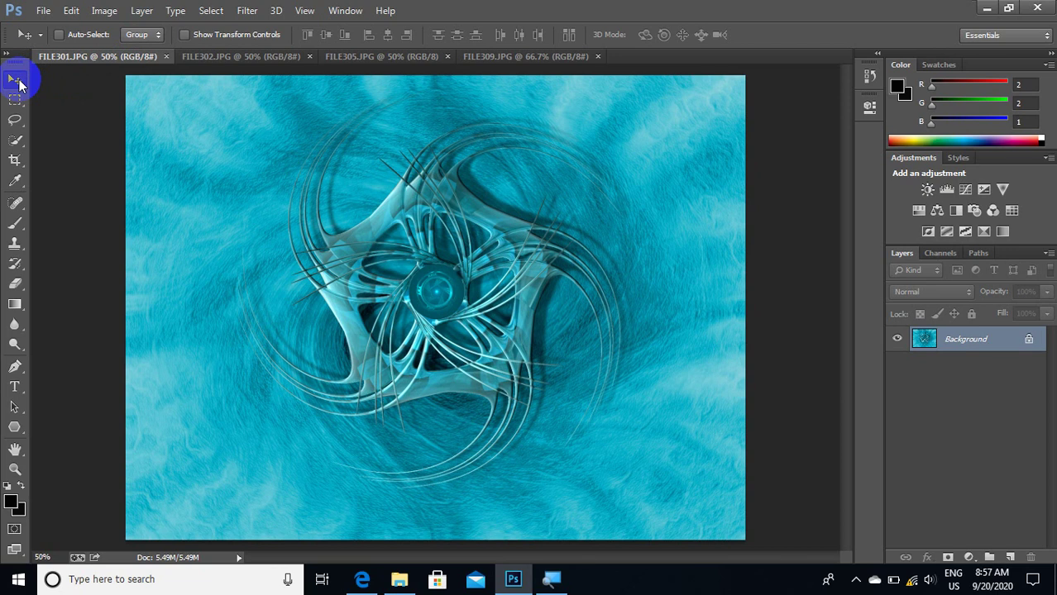
Copy FILE301's teal image into FILE309 as Layer 1 and close FILE301.
{"action": "key", "text": "ctrl+a"}
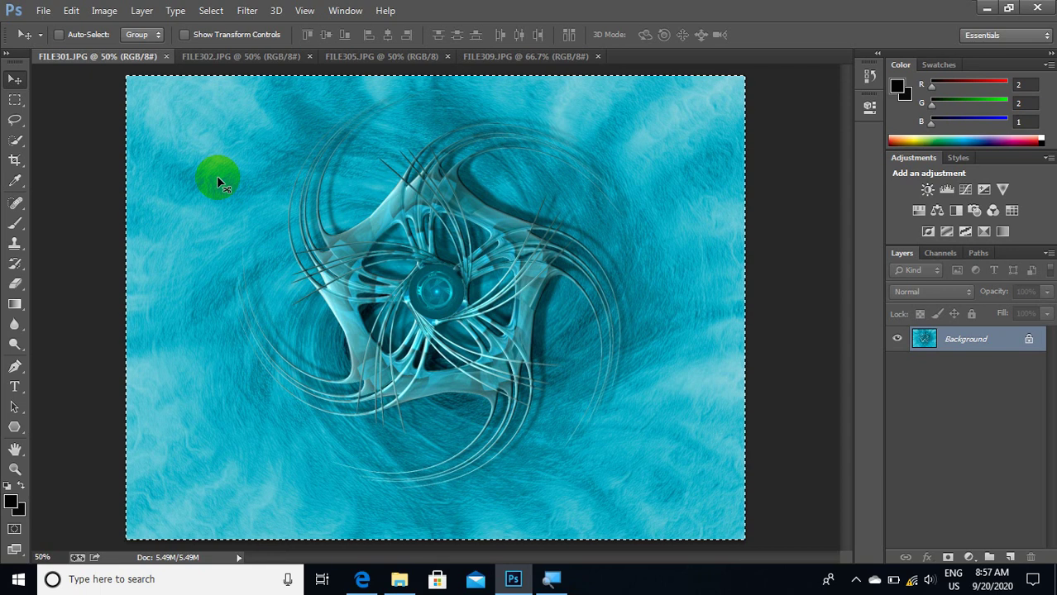
{"action": "left_click", "coordinate": [130, 80]}
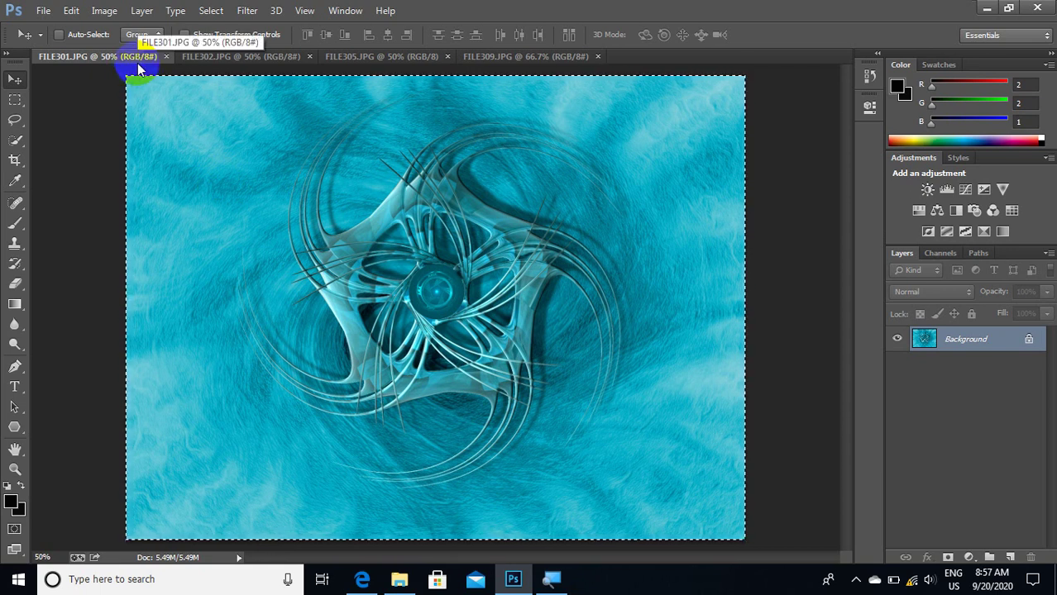
{"action": "key", "text": "ctrl+w"}
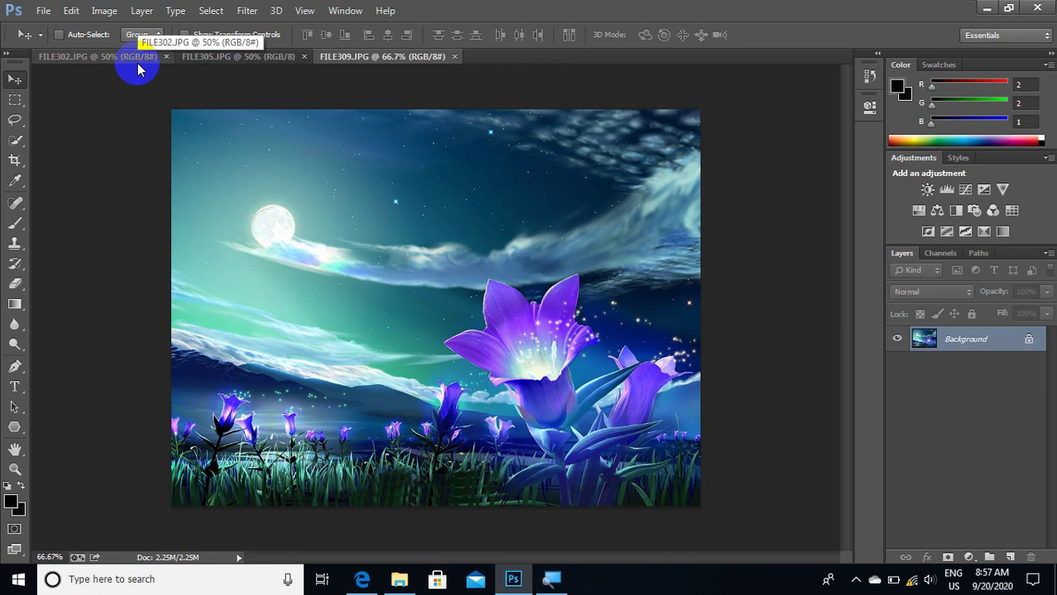
{"action": "left_click", "coordinate": [393, 56]}
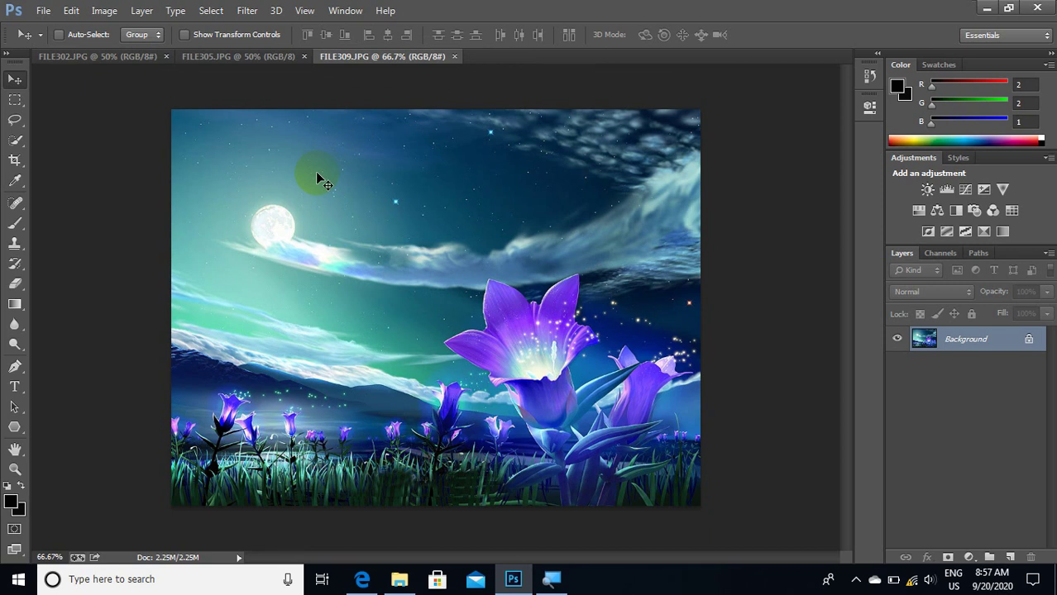
{"action": "left_click_drag", "start_coordinate": [315, 171], "coordinate": [315, 171]}
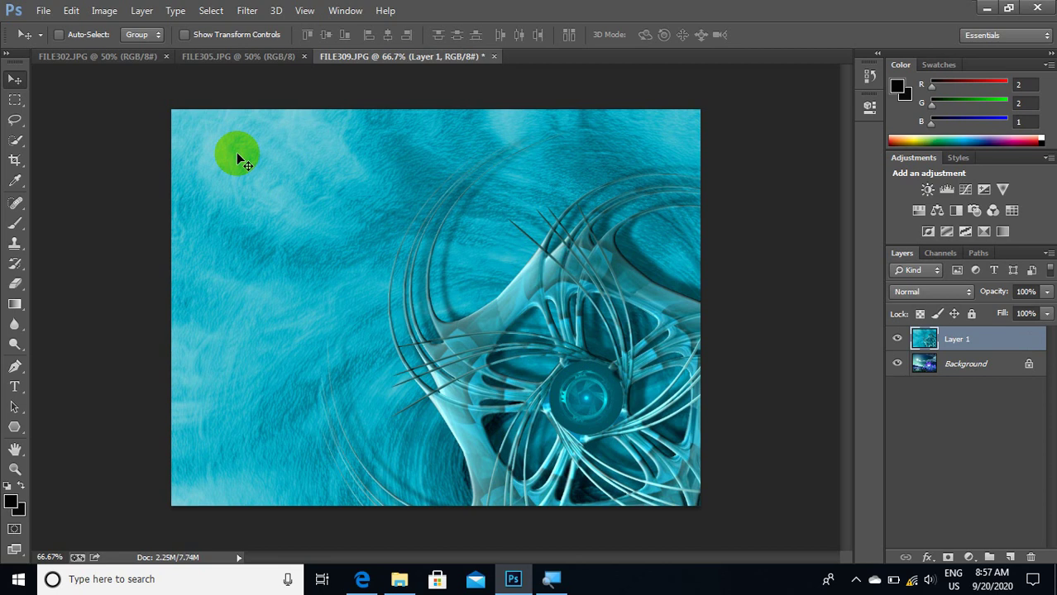
Scale Layer 1 down to 17.88% in the upper-left corner of the flower background.
{"action": "key", "text": "ctrl+t"}
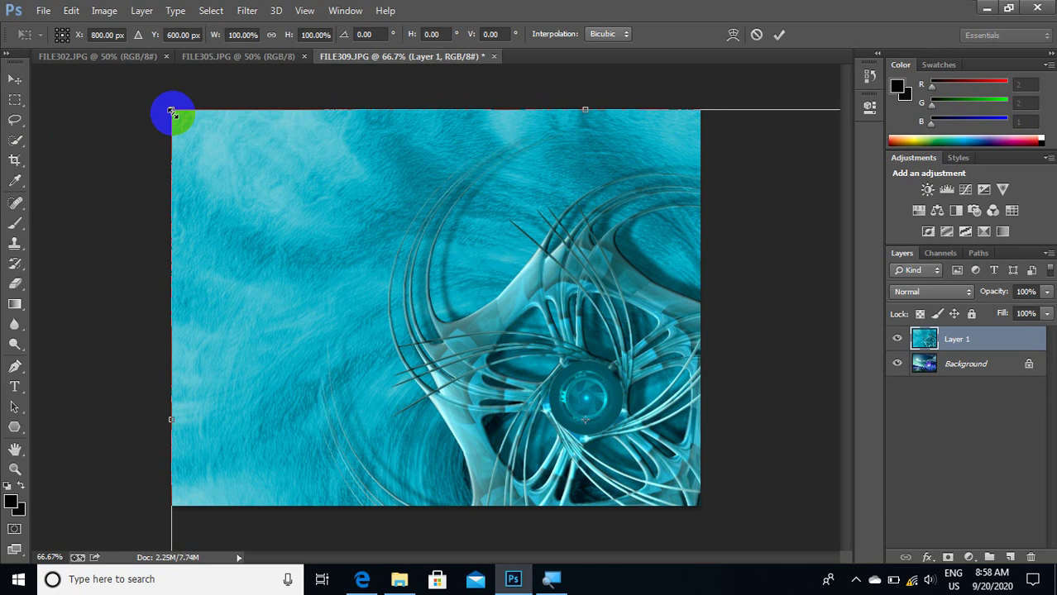
{"action": "mouse_move", "coordinate": [172, 113]}
{"action": "left_mouse_down"}
{"action": "mouse_move", "coordinate": [522, 332]}
{"action": "mouse_move", "coordinate": [532, 370]}
{"action": "mouse_move", "coordinate": [330, 263]}
{"action": "mouse_move", "coordinate": [233, 175]}
{"action": "left_mouse_up"}
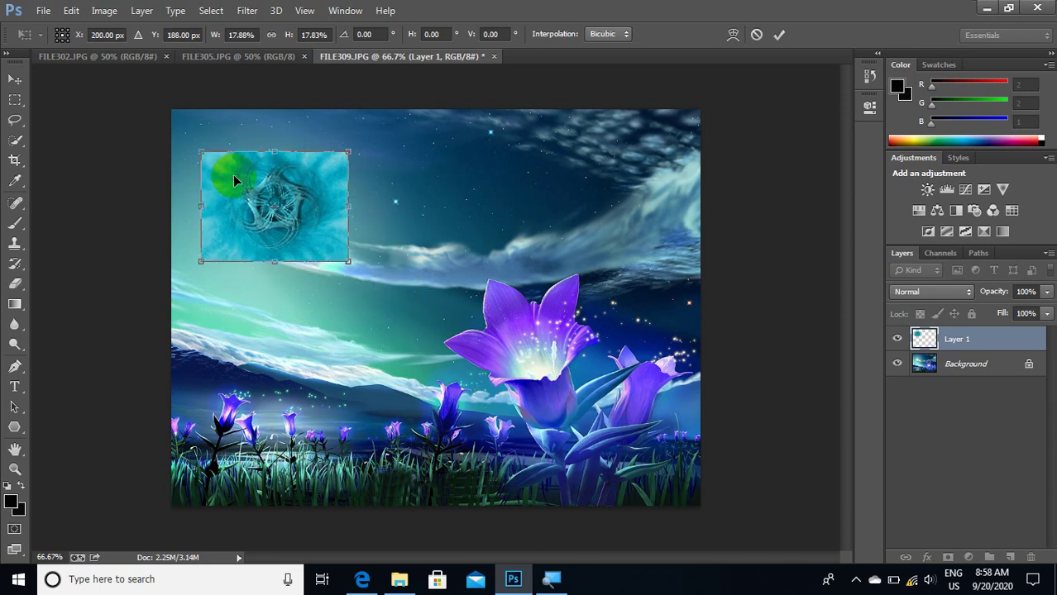
{"action": "key", "text": "Return"}
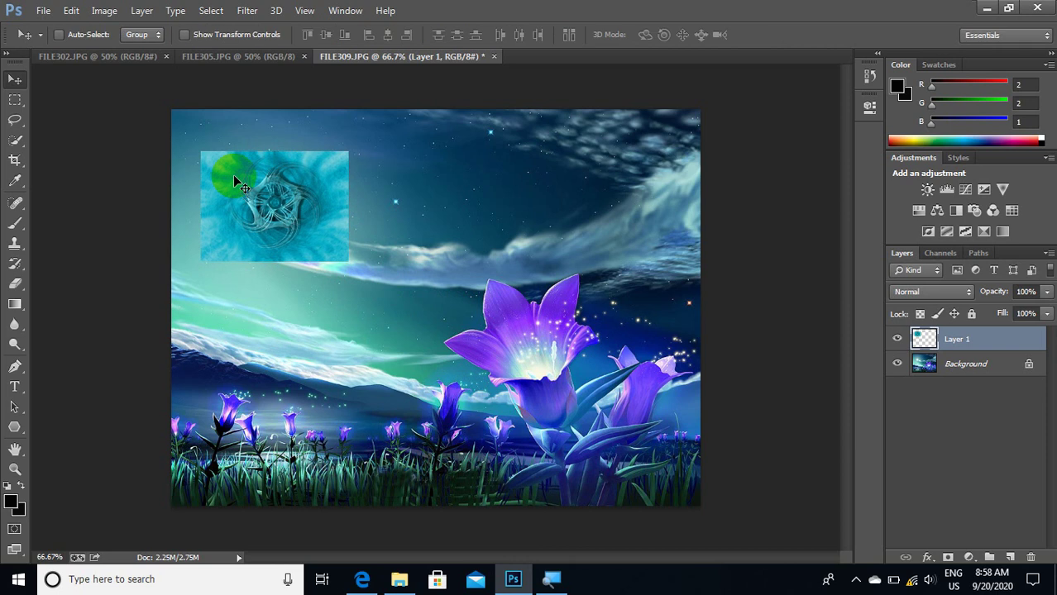
{"action": "key", "text": "ctrl+Tab"}
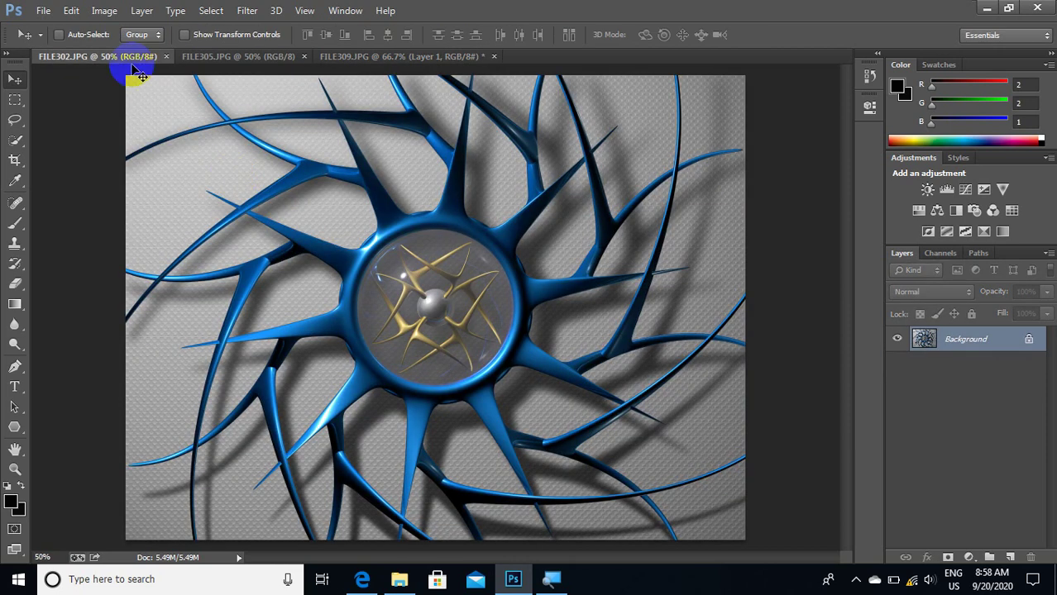
Paste FILE302's spiral into FILE309 as Layer 2, scaled to about 19% beside the teal panel.
{"action": "key", "text": "ctrl+a"}
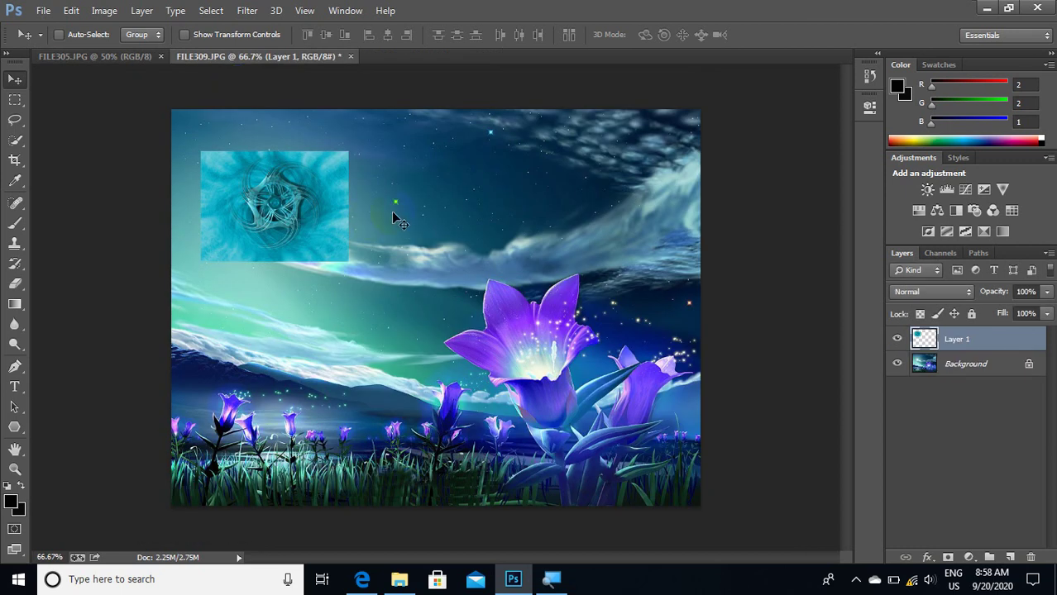
{"action": "key", "text": "ctrl+v"}
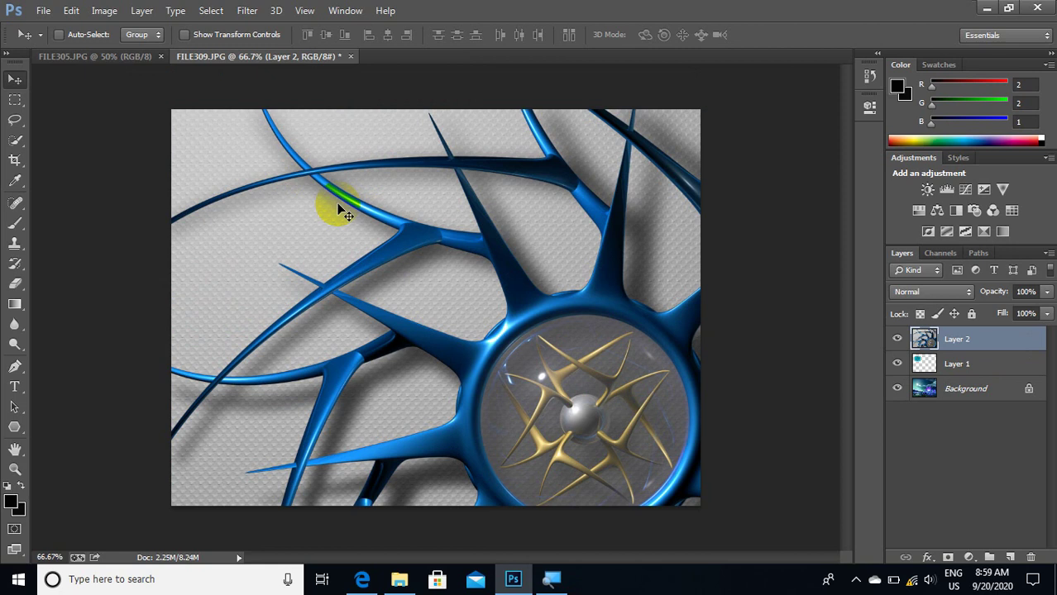
{"action": "key", "text": "ctrl+t"}
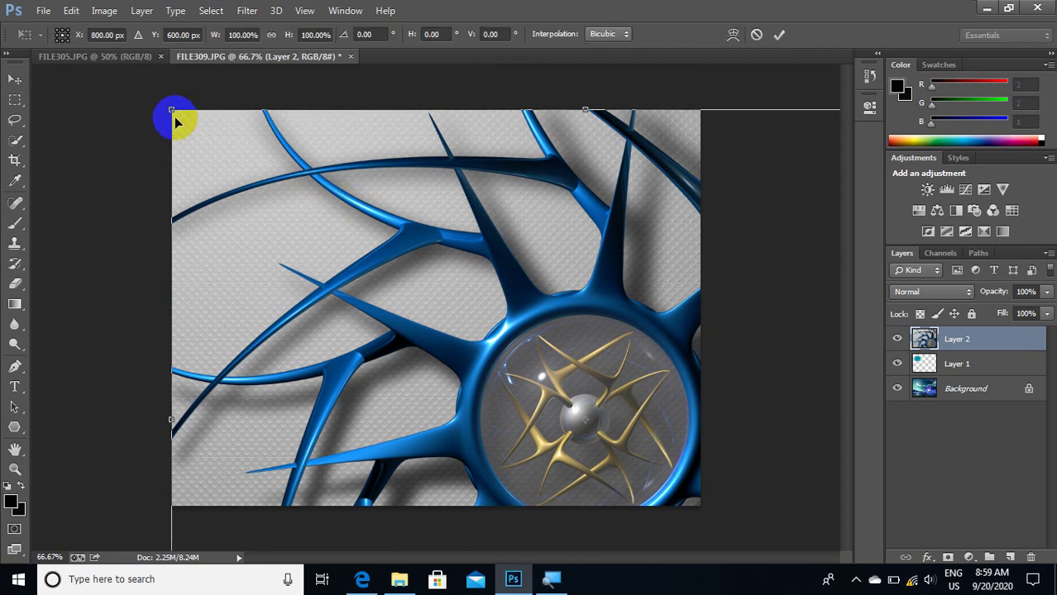
{"action": "left_click", "coordinate": [174, 109]}
{"action": "left_click", "coordinate": [174, 109]}
{"action": "mouse_move", "coordinate": [174, 110]}
{"action": "left_mouse_down"}
{"action": "mouse_move", "coordinate": [347, 267]}
{"action": "mouse_move", "coordinate": [437, 307]}
{"action": "mouse_move", "coordinate": [528, 385]}
{"action": "mouse_move", "coordinate": [431, 183]}
{"action": "mouse_move", "coordinate": [442, 188]}
{"action": "mouse_move", "coordinate": [440, 176]}
{"action": "left_mouse_up"}
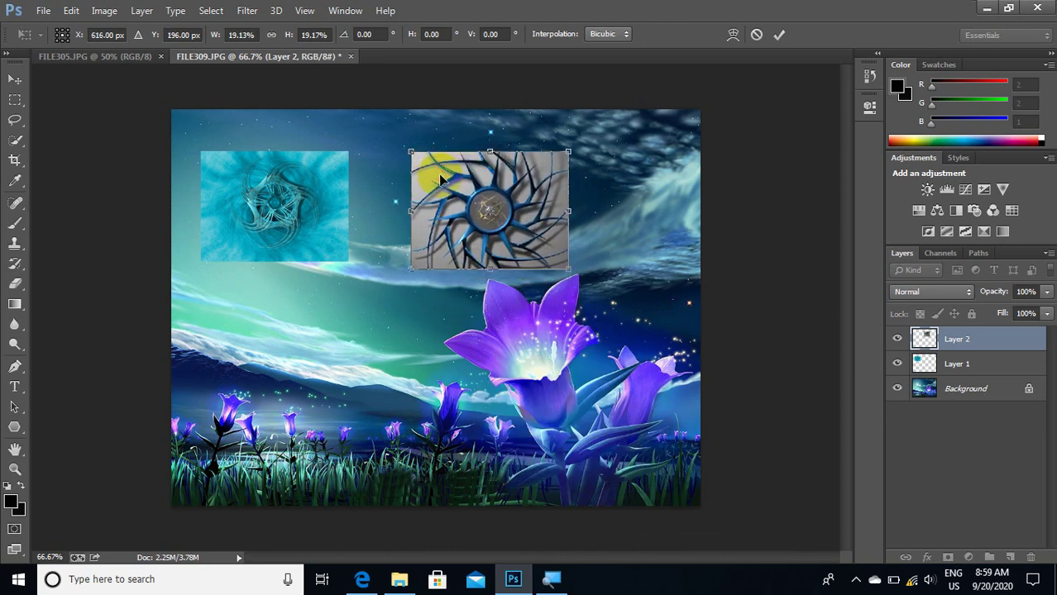
{"action": "key", "text": "Return"}
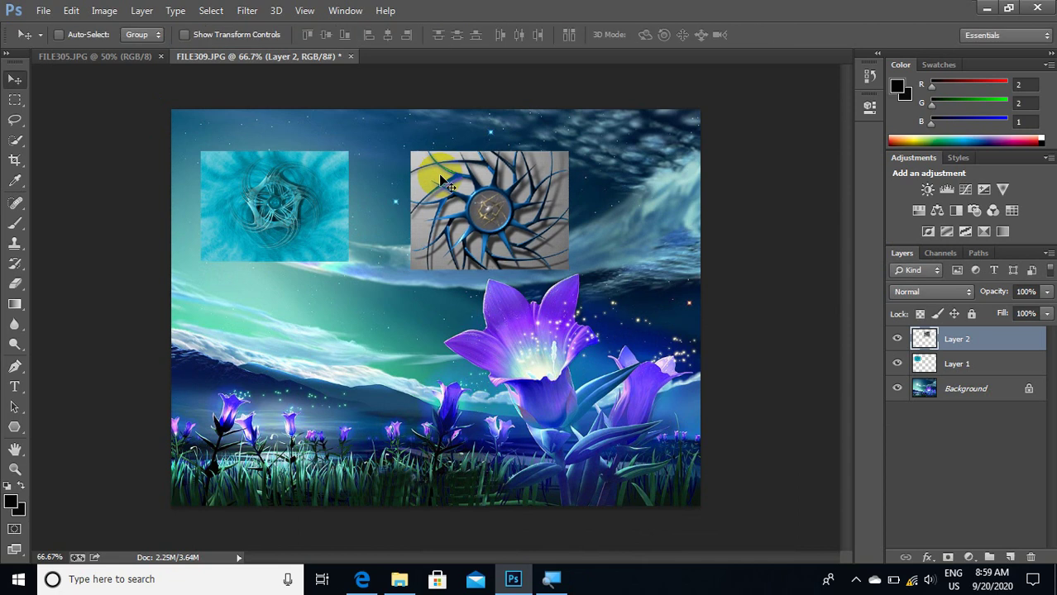
{"action": "key", "text": "ctrl+Tab"}
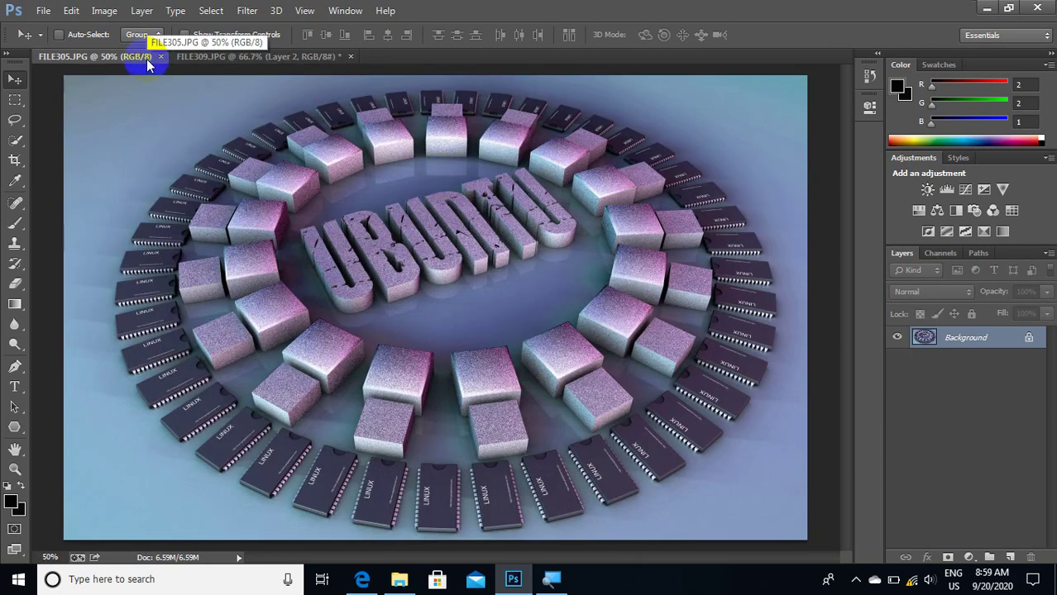
Paste FILE305's Ubuntu image as Layer 3, scaled to 23.44% at the lower left.
{"action": "key", "text": "ctrl+a"}
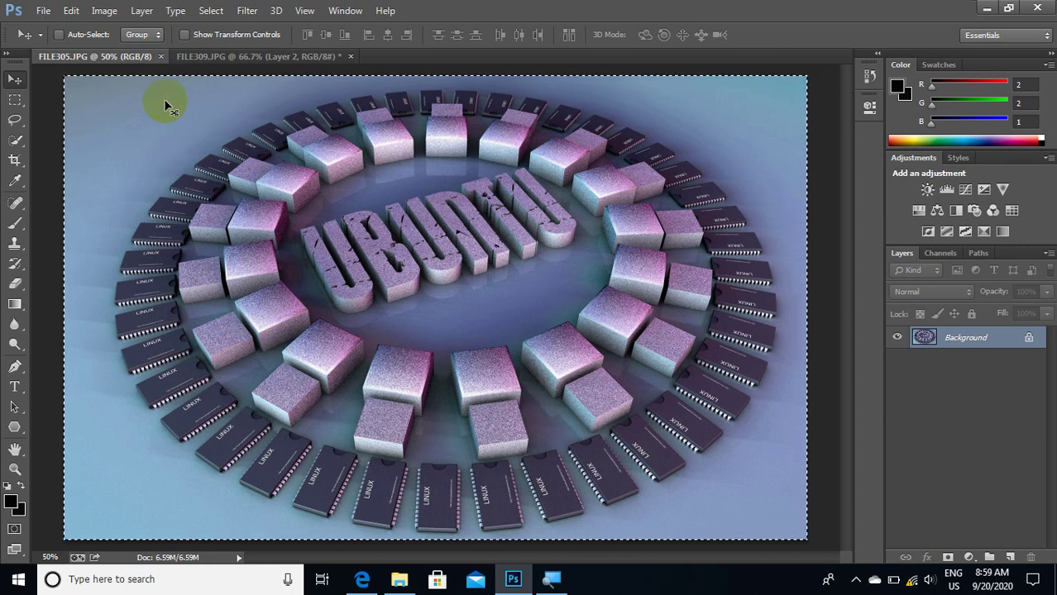
{"action": "key", "text": "ctrl+w"}
{"action": "left_click_drag", "start_coordinate": [165, 106], "coordinate": [309, 240]}
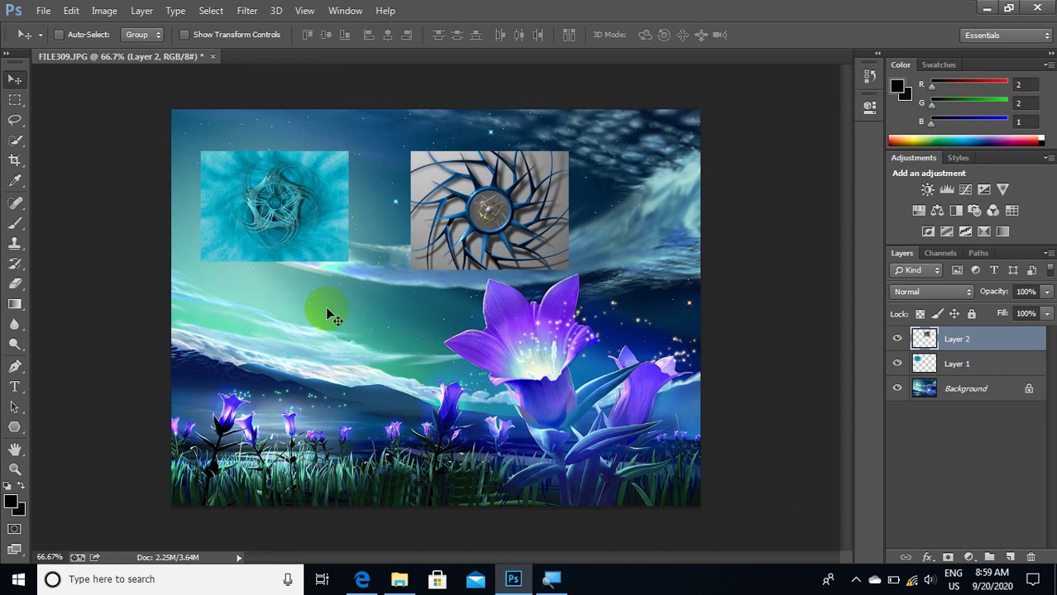
{"action": "key", "text": "ctrl+v"}
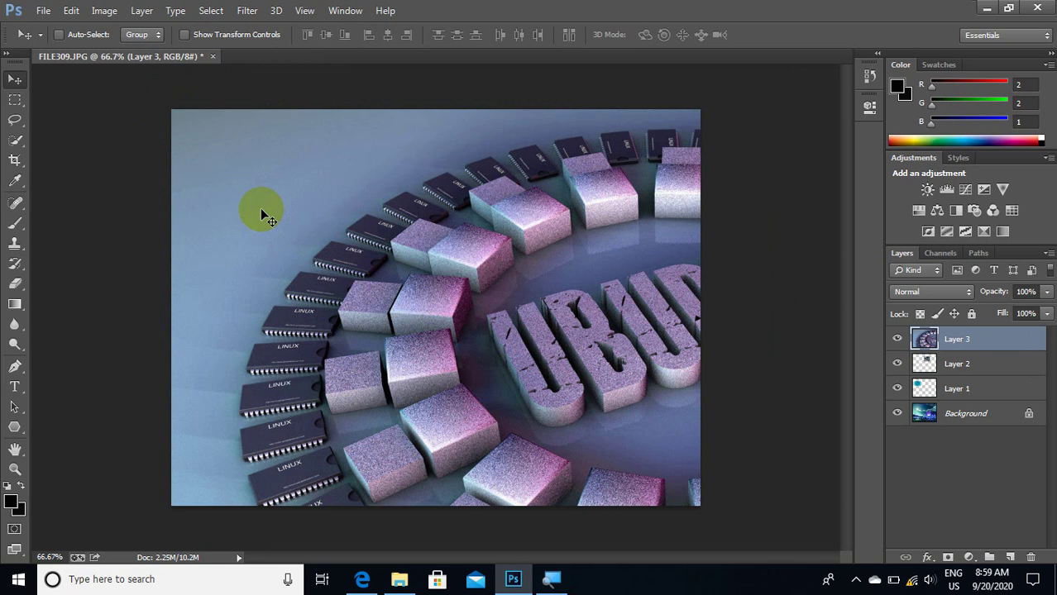
{"action": "key", "text": "ctrl+t"}
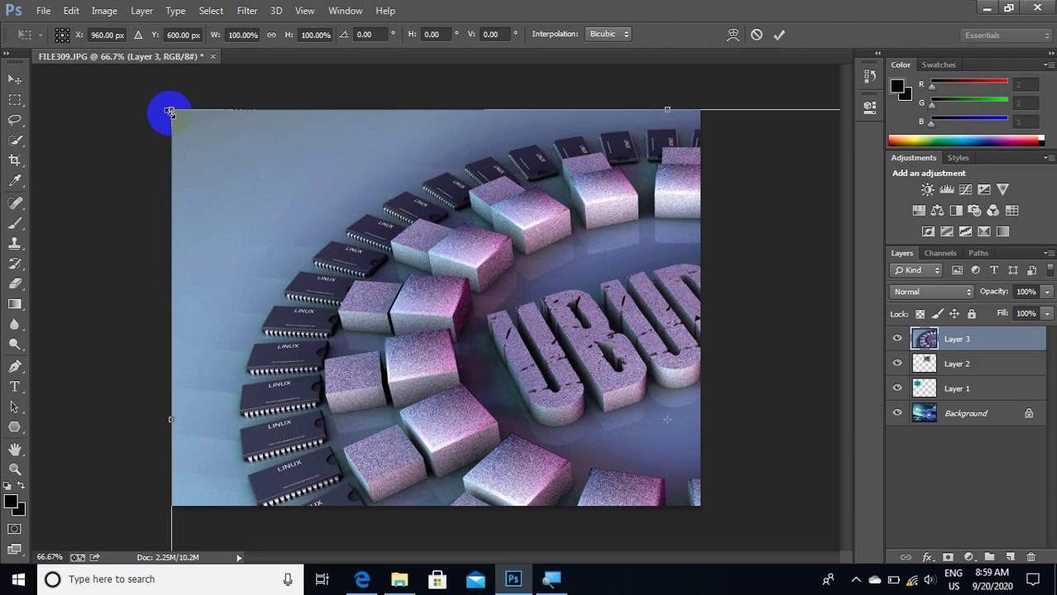
{"action": "left_click_drag", "start_coordinate": [169, 112], "coordinate": [484, 366]}
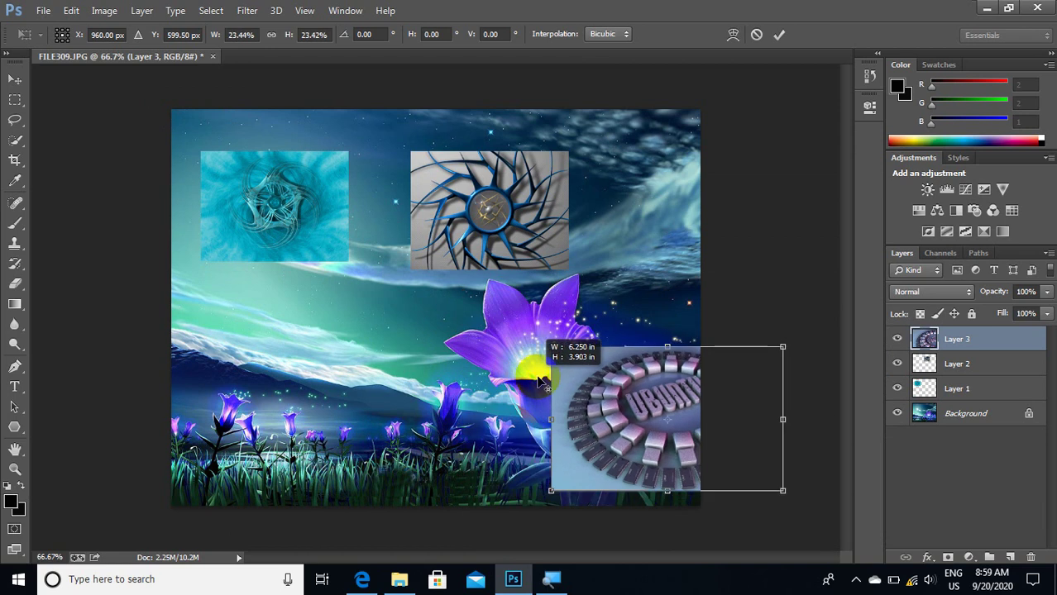
{"action": "mouse_move", "coordinate": [483, 366]}
{"action": "left_mouse_down"}
{"action": "mouse_move", "coordinate": [573, 371]}
{"action": "mouse_move", "coordinate": [224, 342]}
{"action": "left_mouse_up"}
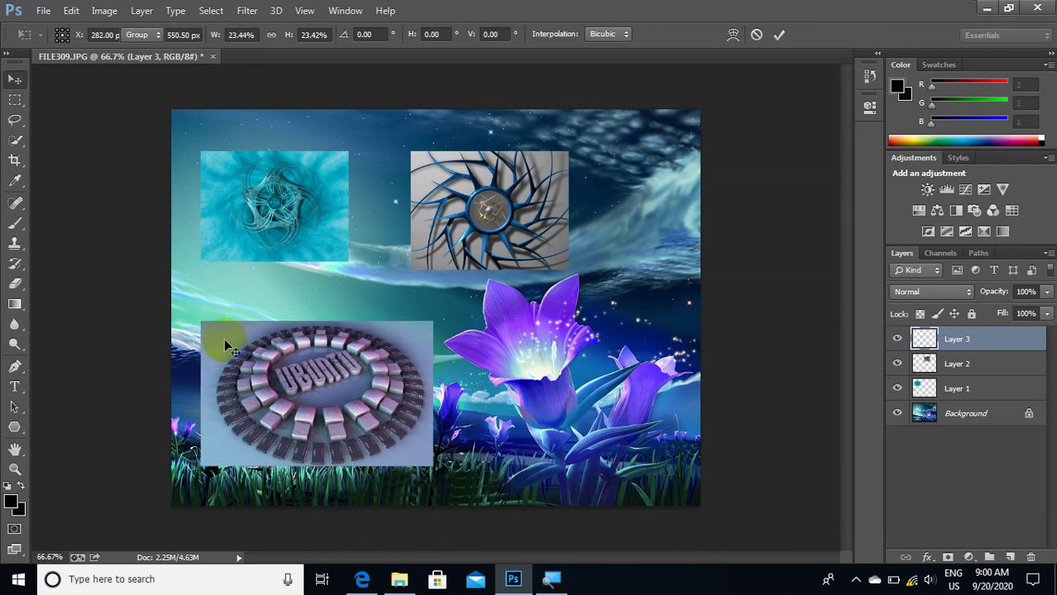
{"action": "key", "text": "Return"}
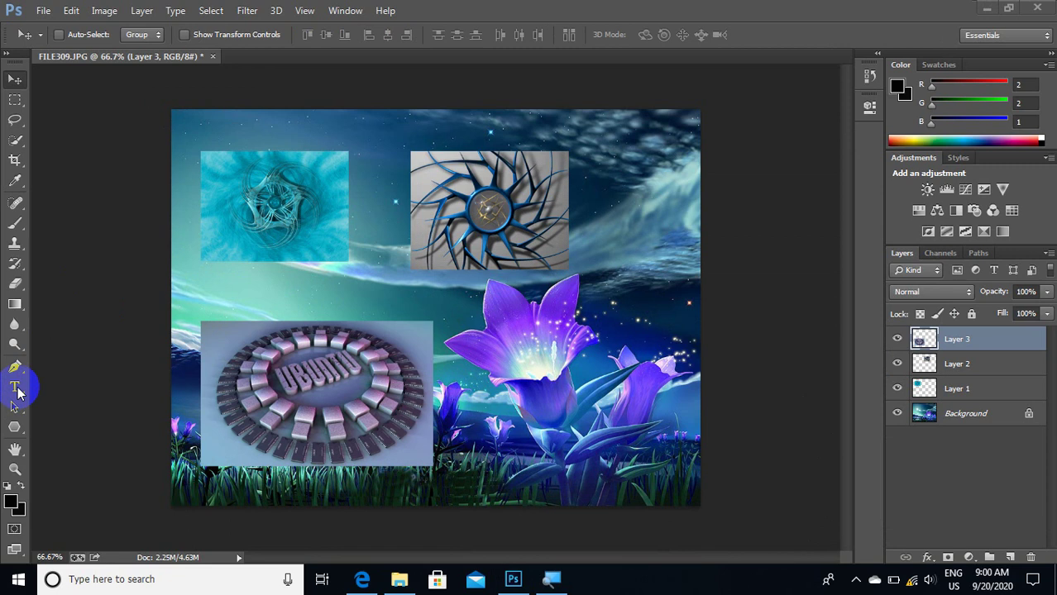
Pick the Horizontal Type tool and set its font to Metrix5 for Myanmar text.
{"action": "left_click", "coordinate": [18, 391]}
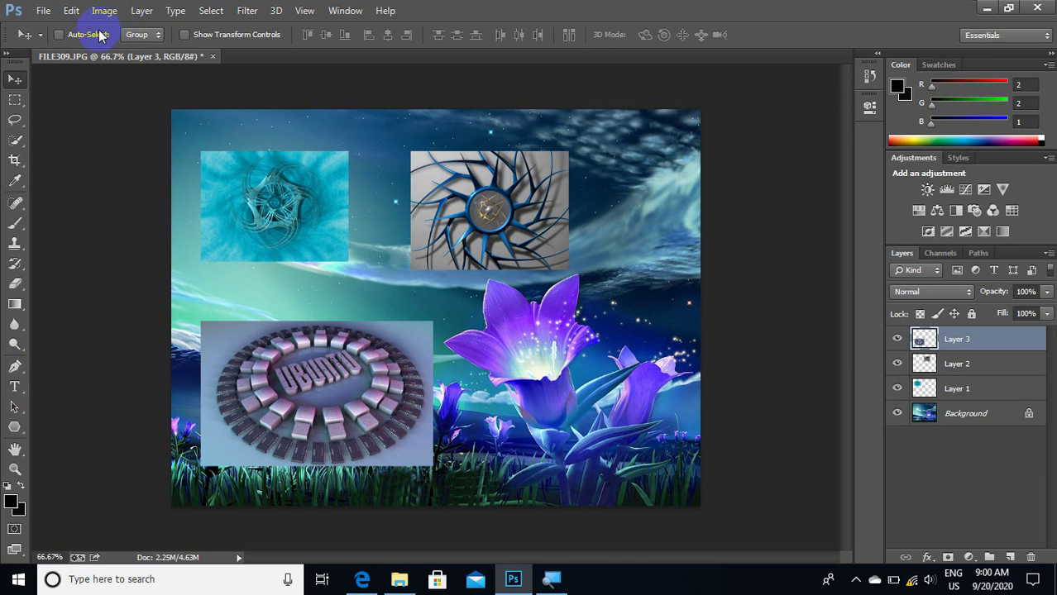
{"action": "key", "text": "t"}
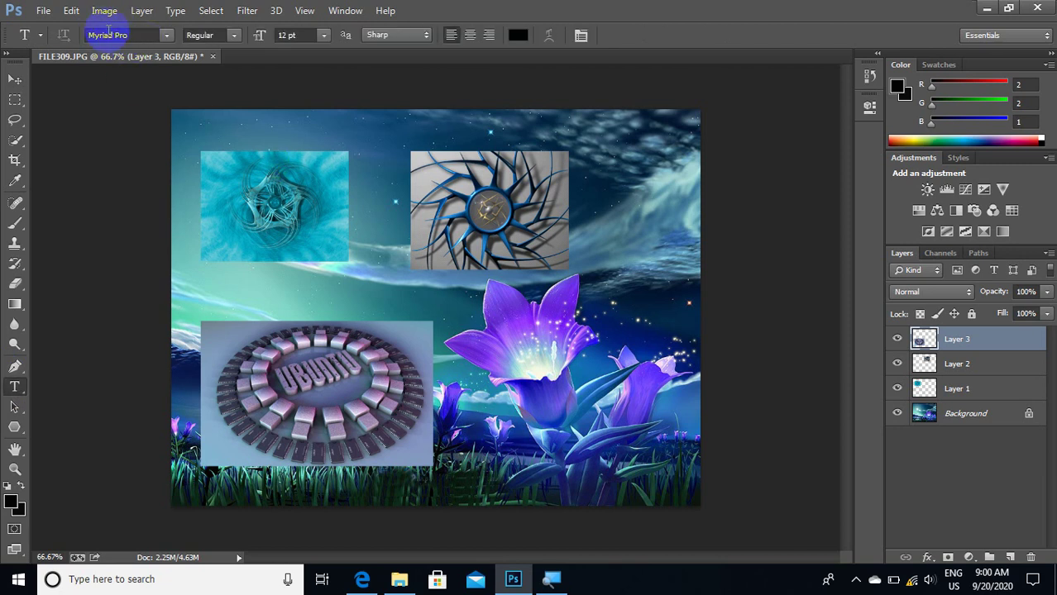
{"action": "left_click", "coordinate": [147, 31]}
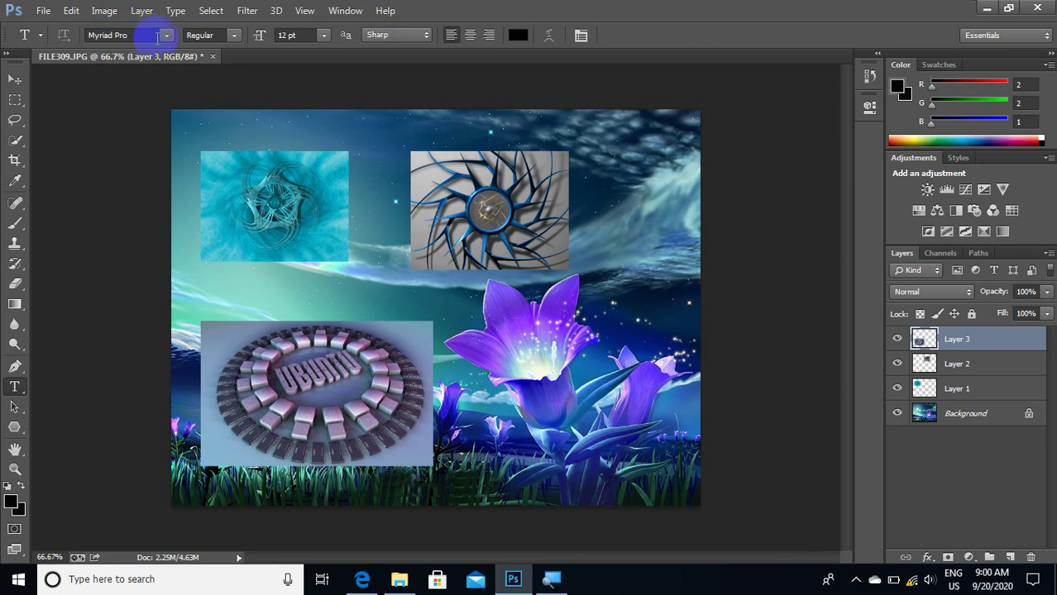
{"action": "left_click", "coordinate": [165, 38]}
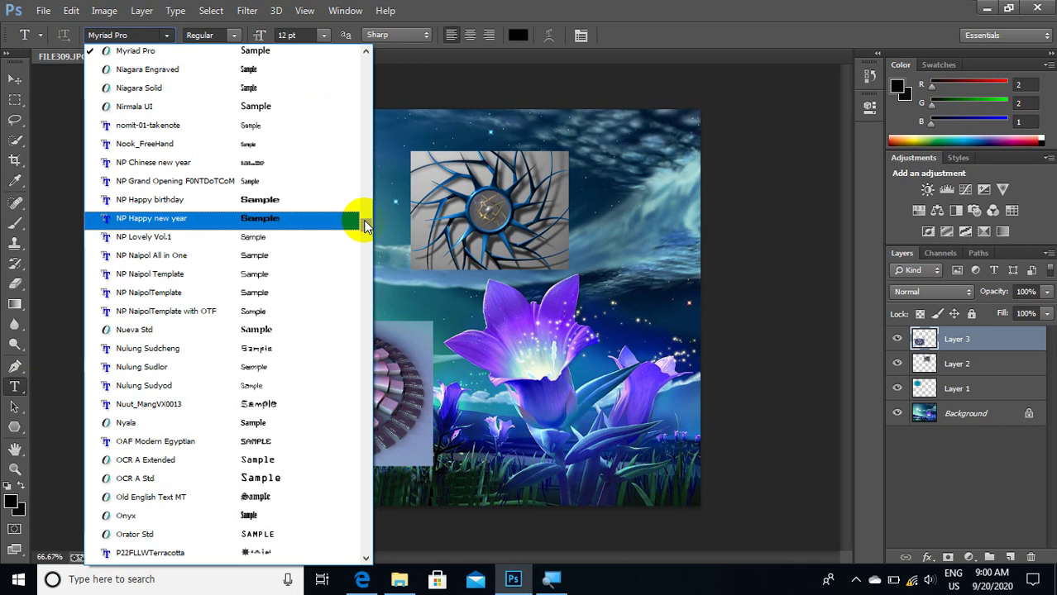
{"action": "left_click", "coordinate": [361, 236]}
{"action": "mouse_move", "coordinate": [361, 243]}
{"action": "left_mouse_down"}
{"action": "mouse_move", "coordinate": [340, 332]}
{"action": "mouse_move", "coordinate": [352, 422]}
{"action": "mouse_move", "coordinate": [369, 343]}
{"action": "mouse_move", "coordinate": [364, 288]}
{"action": "left_mouse_up"}
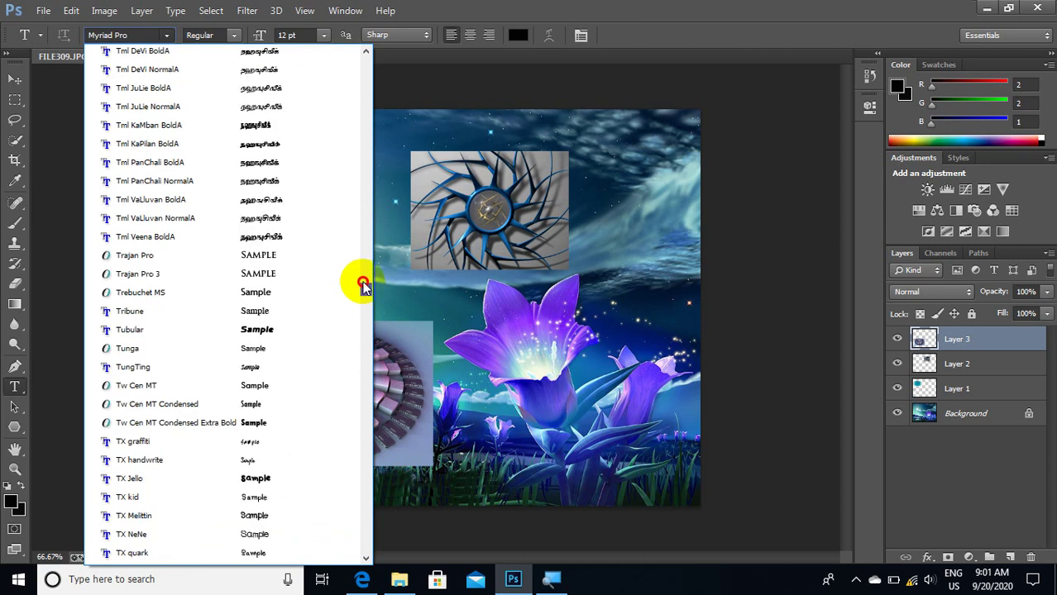
{"action": "left_click_drag", "start_coordinate": [363, 288], "coordinate": [360, 205]}
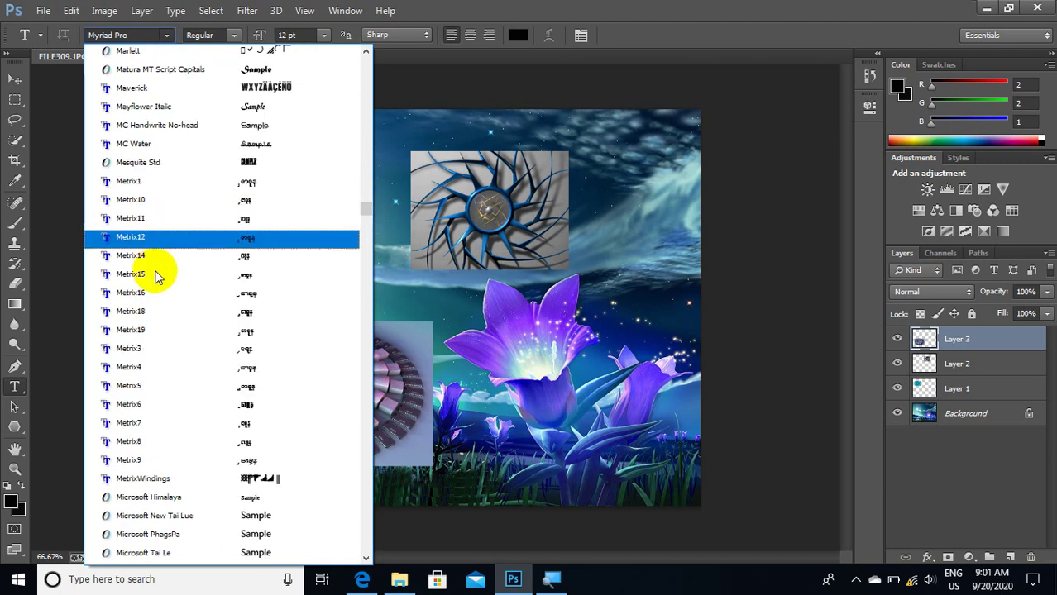
{"action": "left_click", "coordinate": [155, 393]}
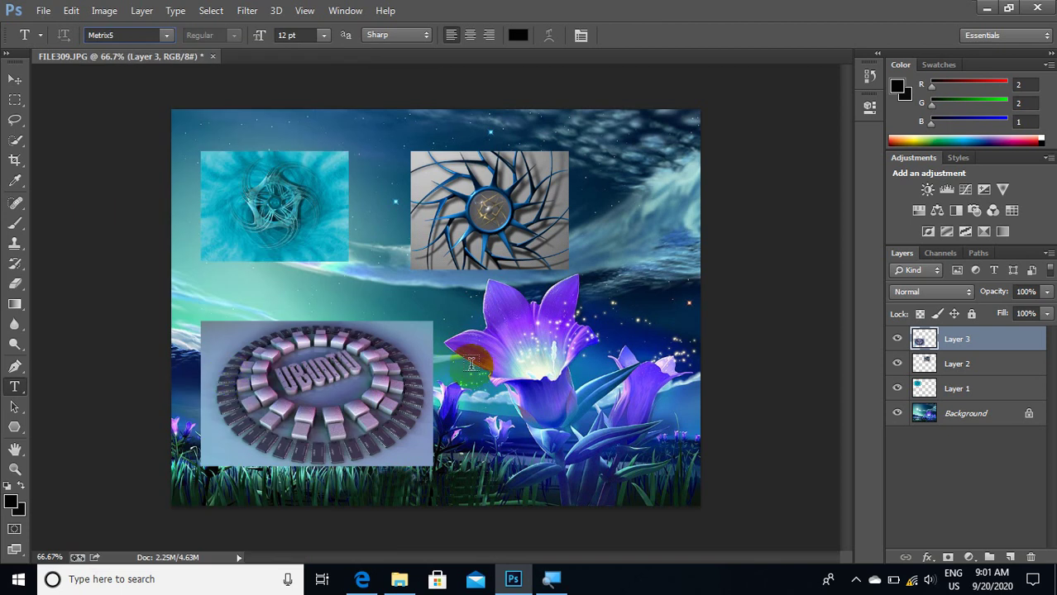
Set the foreground text colour to a bright orange.
{"action": "left_click", "coordinate": [517, 37]}
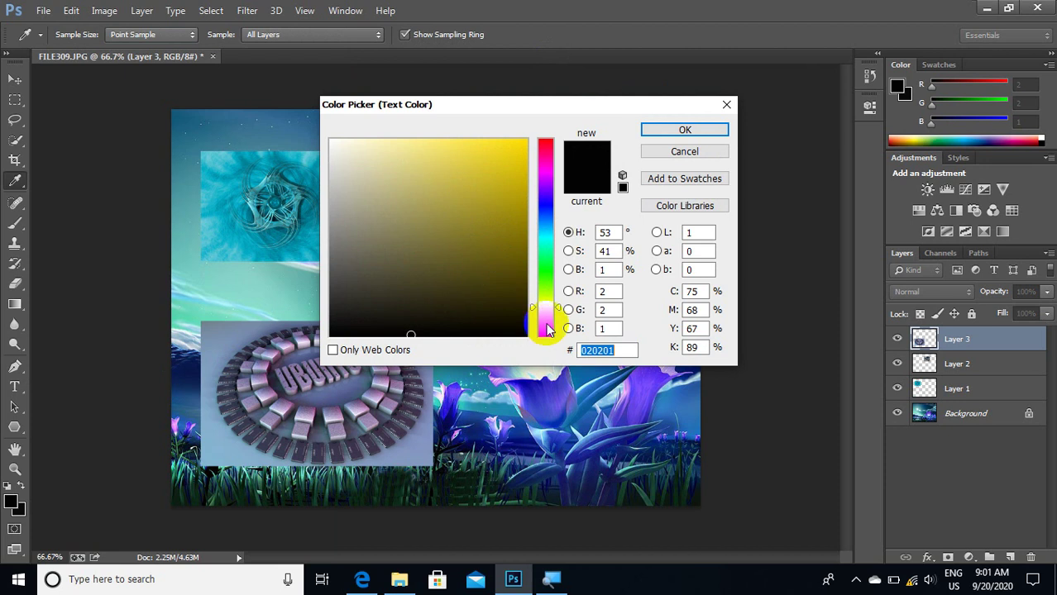
{"action": "left_click", "coordinate": [547, 330]}
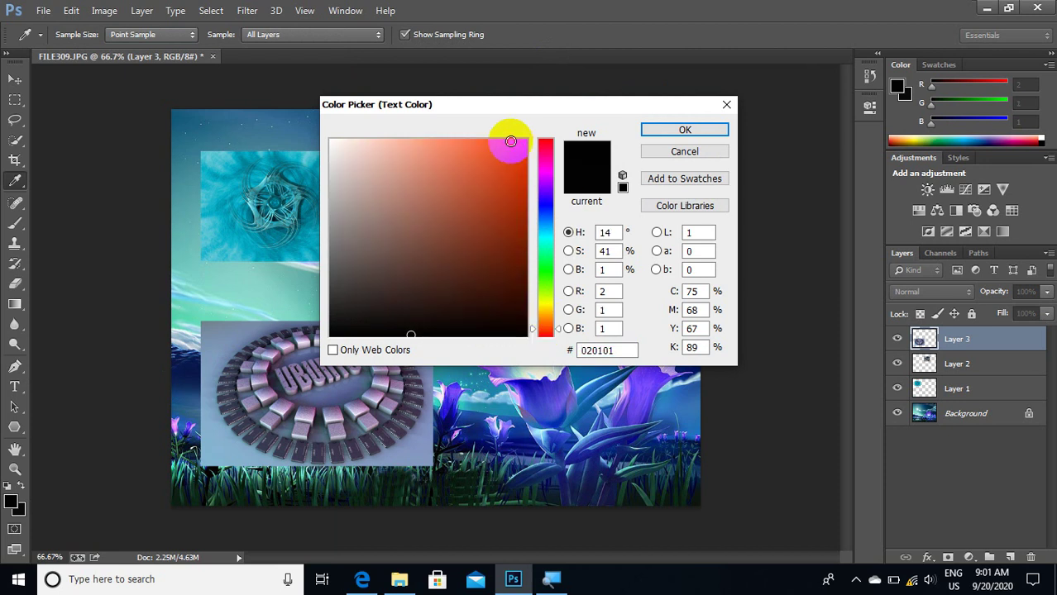
{"action": "left_click", "coordinate": [512, 142]}
{"action": "left_click", "coordinate": [659, 130]}
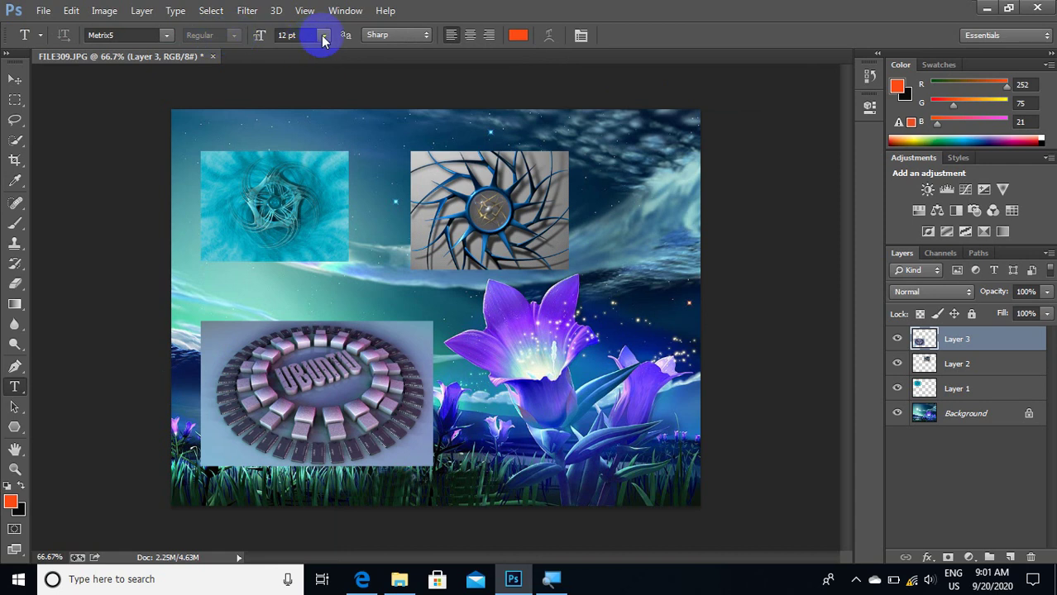
Paste the Myanmar wording as a 24 pt text line in the middle of the collage.
{"action": "left_click", "coordinate": [323, 37]}
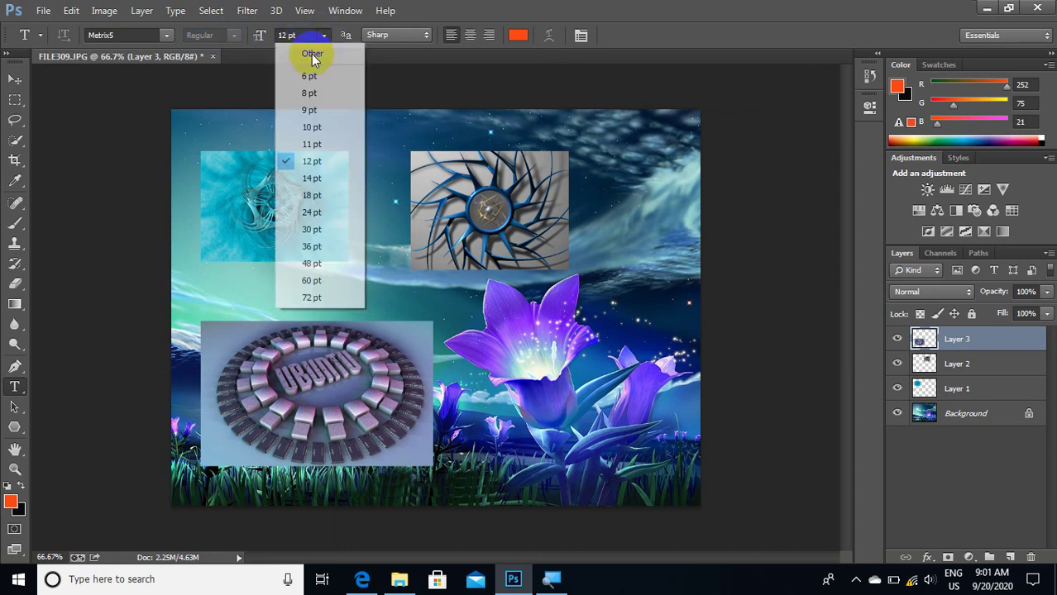
{"action": "left_click", "coordinate": [309, 212]}
{"action": "left_click", "coordinate": [488, 353]}
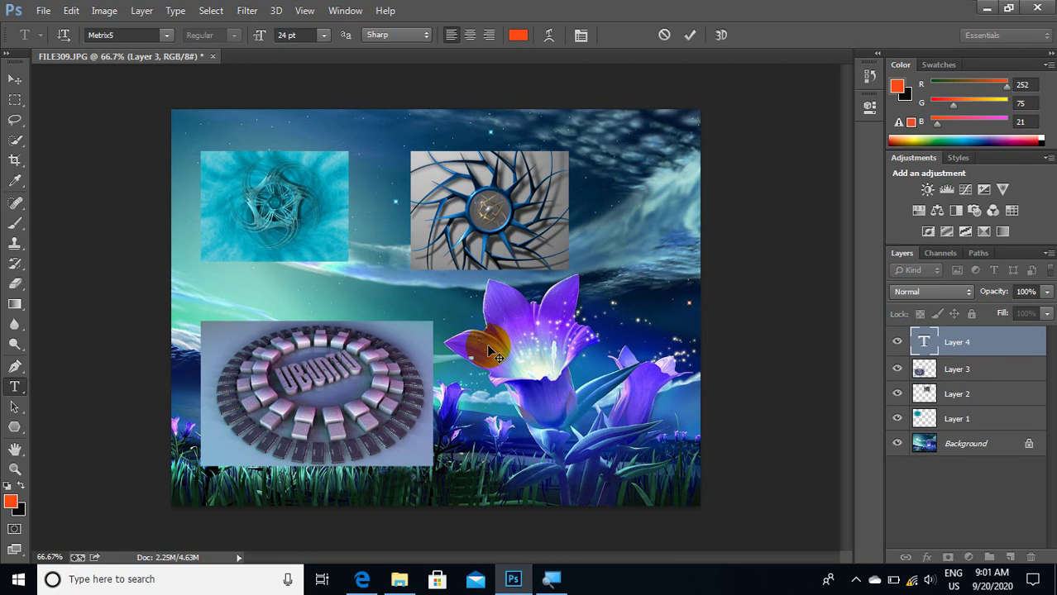
{"action": "key", "text": "ctrl+v"}
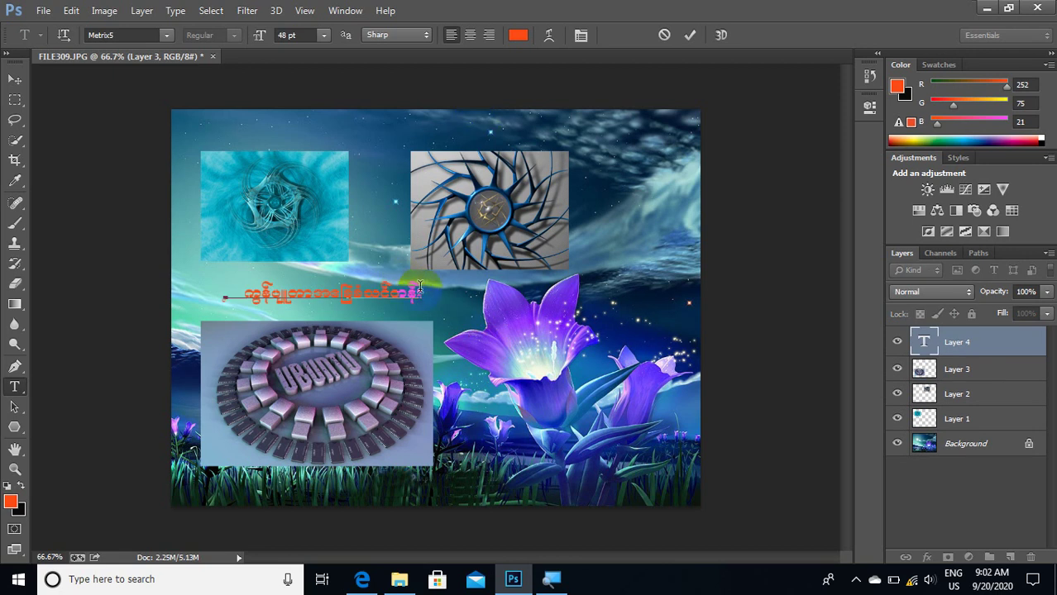
Enlarge the whole Myanmar text line to 72 pt.
{"action": "left_click_drag", "start_coordinate": [419, 293], "coordinate": [243, 294]}
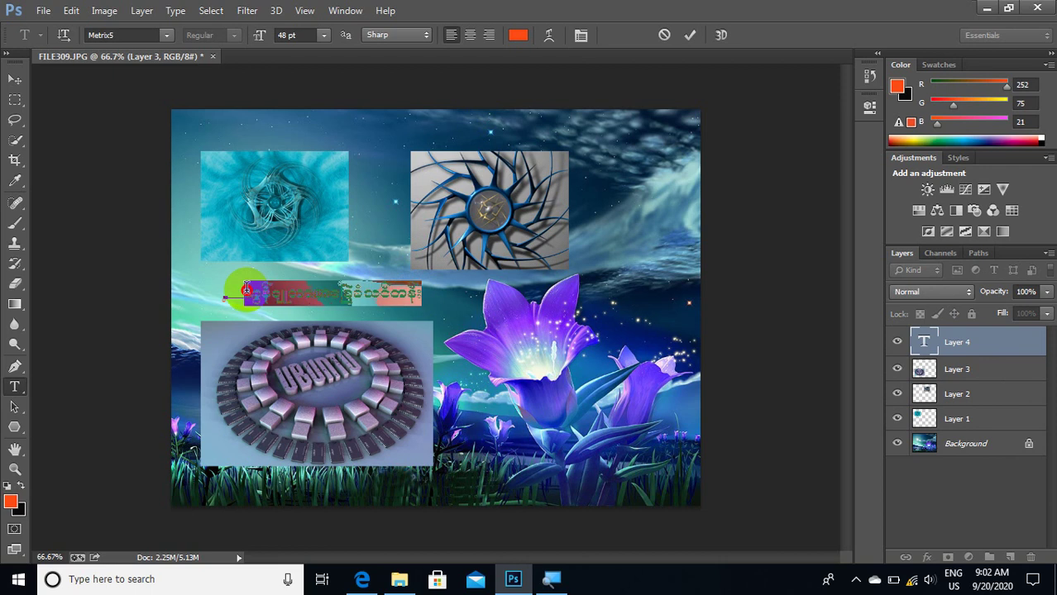
{"action": "left_click", "coordinate": [322, 38]}
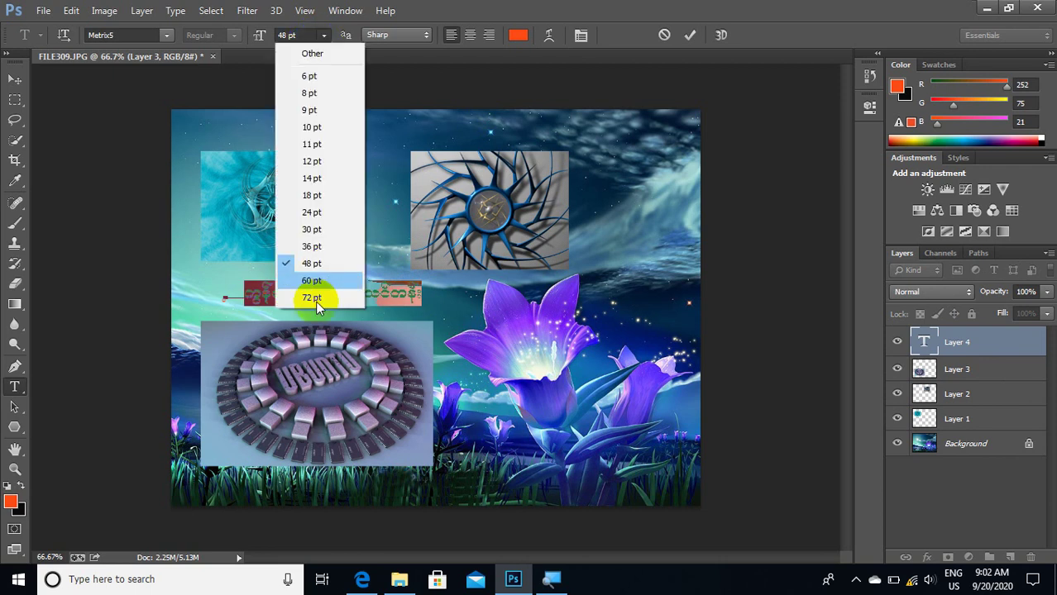
{"action": "left_click", "coordinate": [315, 298]}
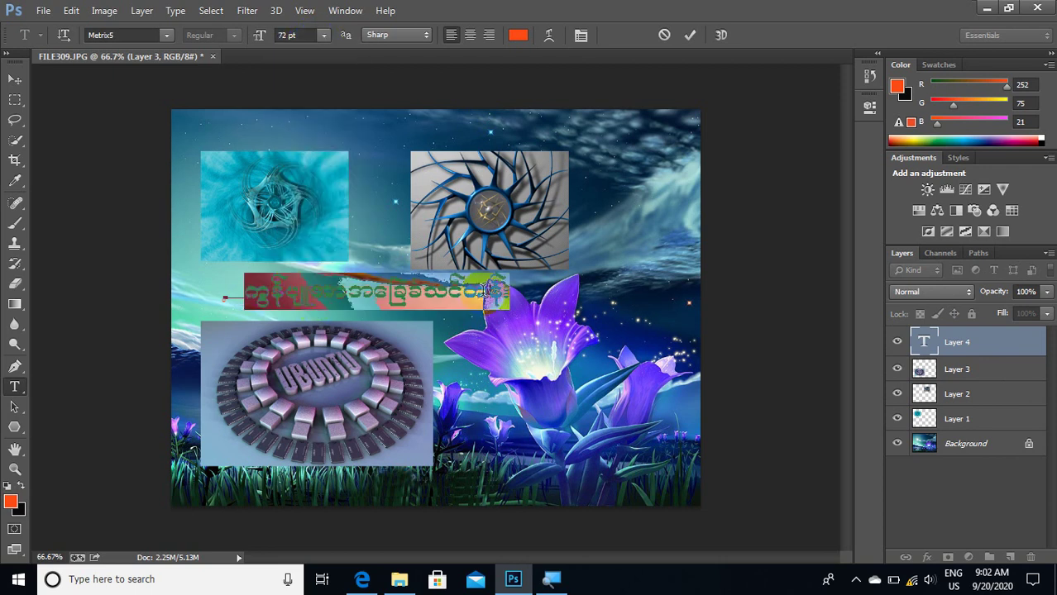
{"action": "left_click", "coordinate": [408, 290]}
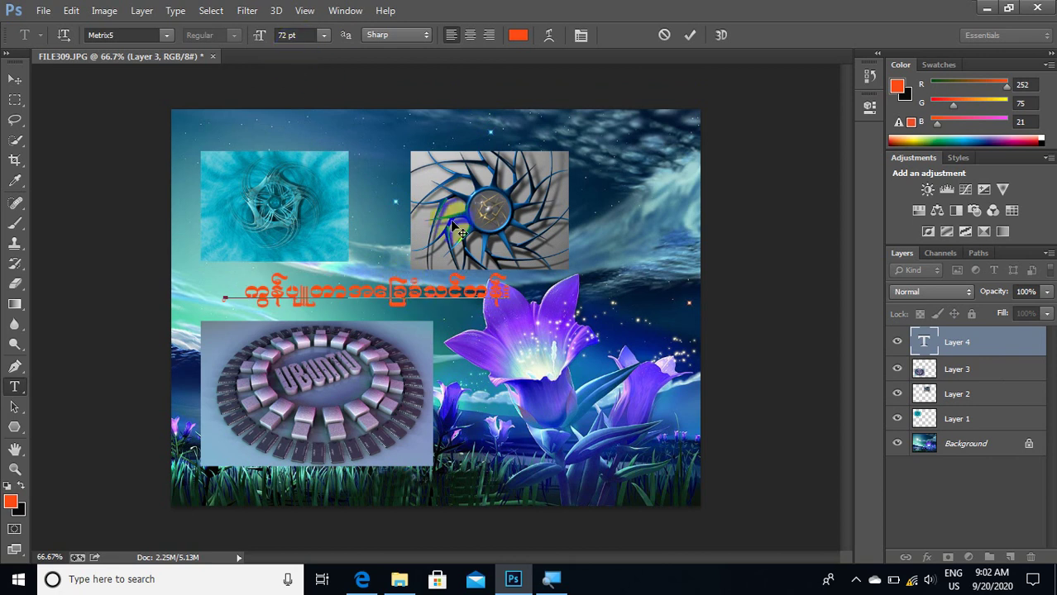
Resize the Myanmar text to 100 pt and commit the text layer.
{"action": "left_click", "coordinate": [505, 286]}
{"action": "left_click_drag", "start_coordinate": [506, 290], "coordinate": [245, 291]}
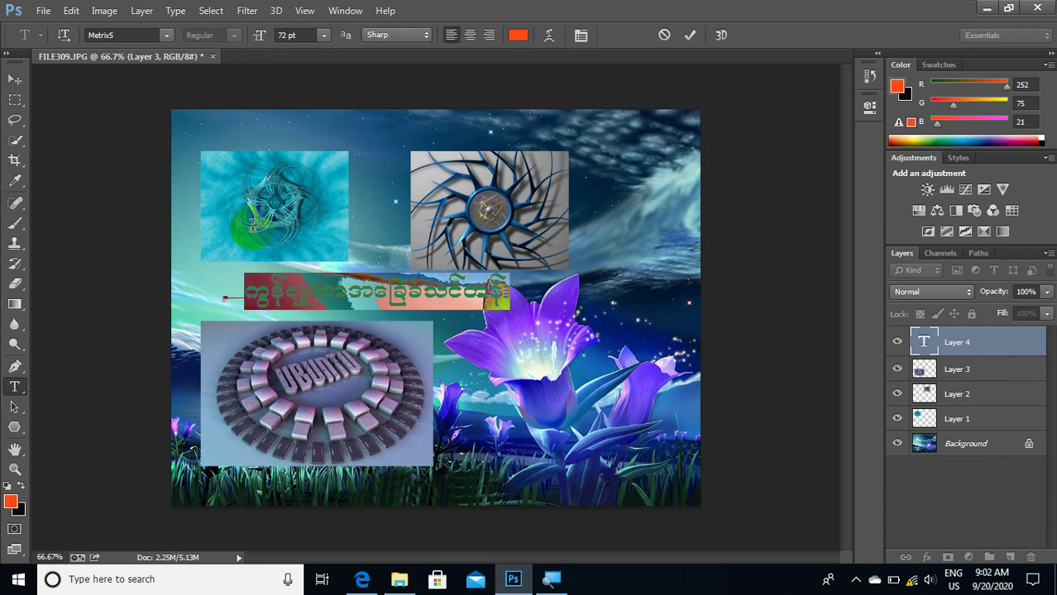
{"action": "left_click", "coordinate": [285, 35]}
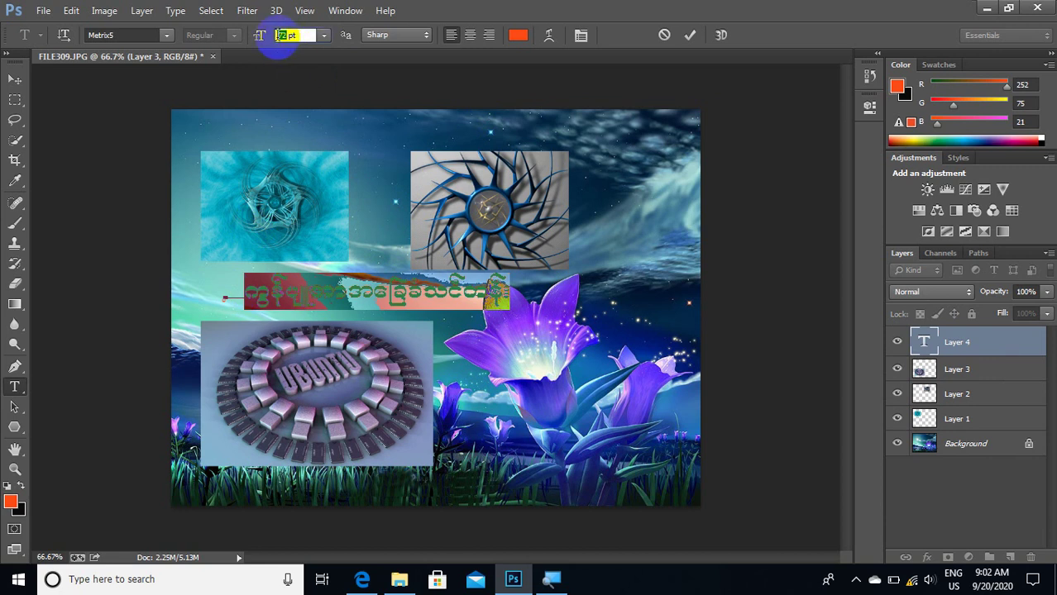
{"action": "type", "text": "100"}
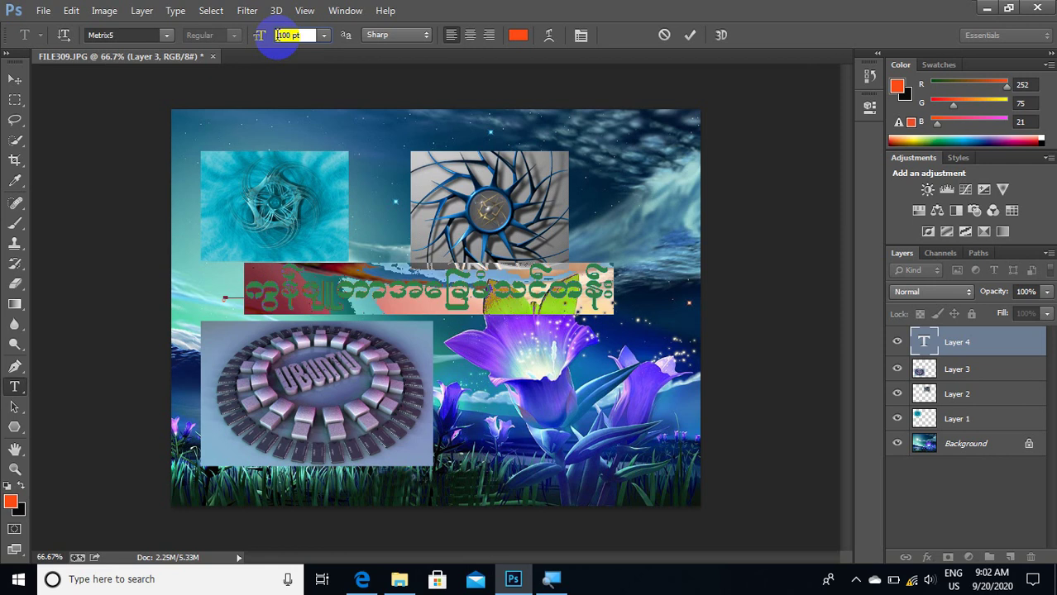
{"action": "key", "text": "Return"}
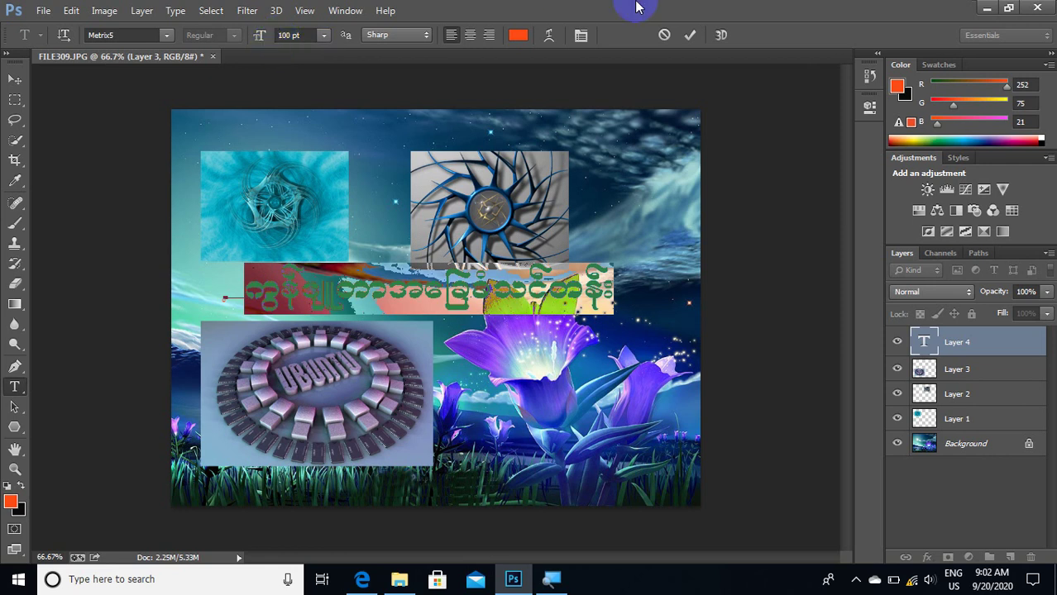
{"action": "left_click", "coordinate": [691, 37]}
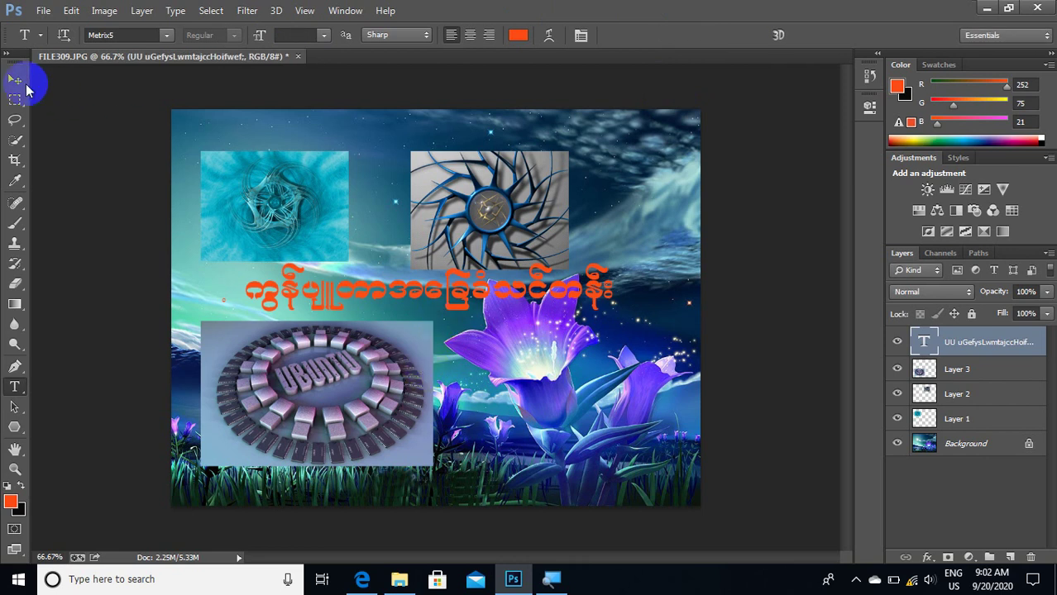
With the Move tool, reposition the orange text line slightly right and down.
{"action": "left_click", "coordinate": [15, 80]}
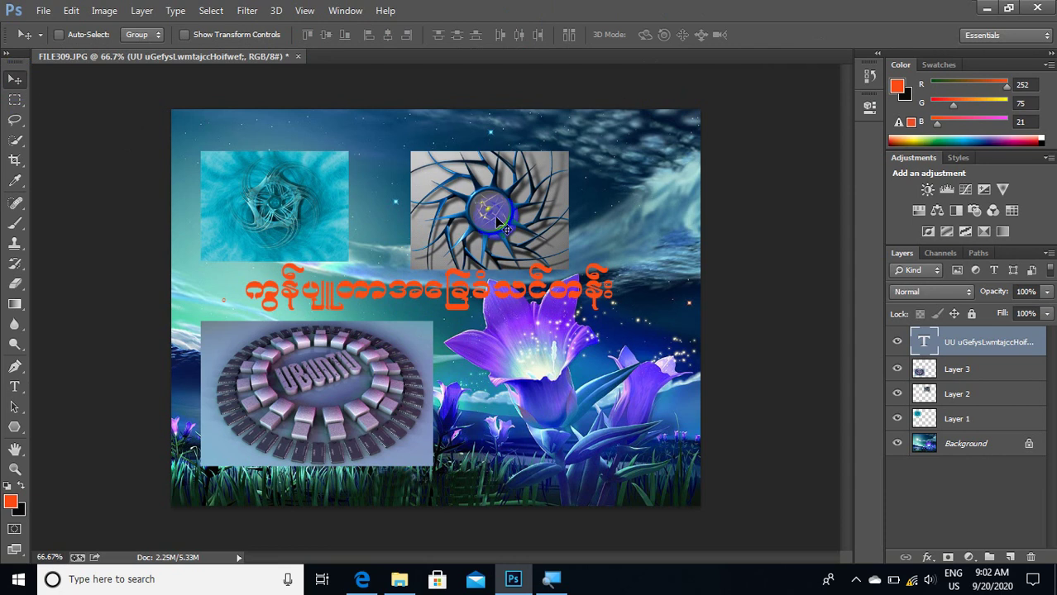
{"action": "left_click_drag", "start_coordinate": [501, 224], "coordinate": [518, 248]}
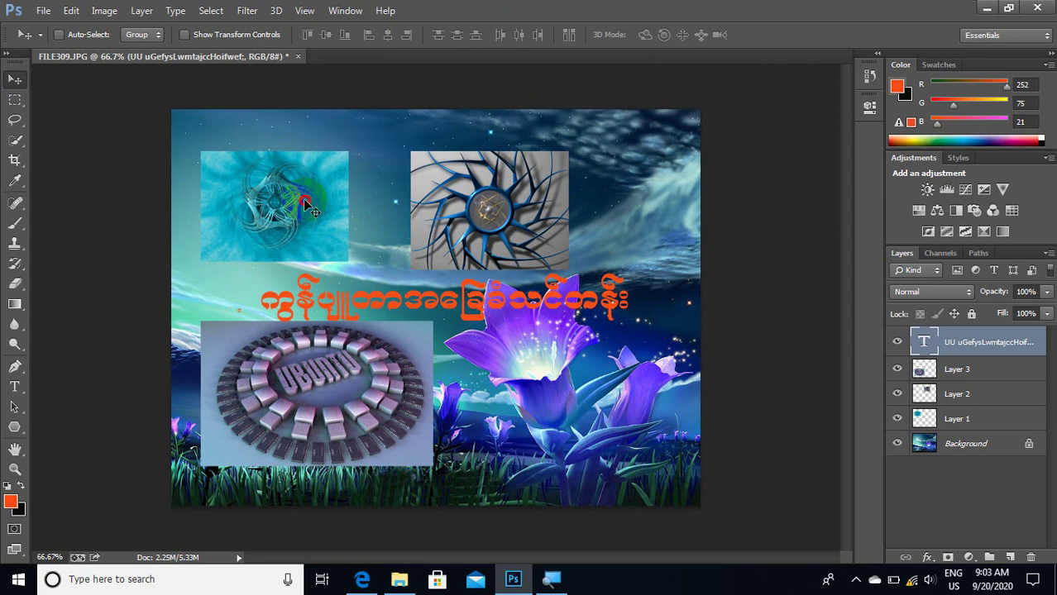
{"action": "mouse_move", "coordinate": [304, 202]}
{"action": "left_mouse_down"}
{"action": "mouse_move", "coordinate": [298, 187]}
{"action": "mouse_move", "coordinate": [300, 202]}
{"action": "left_mouse_up"}
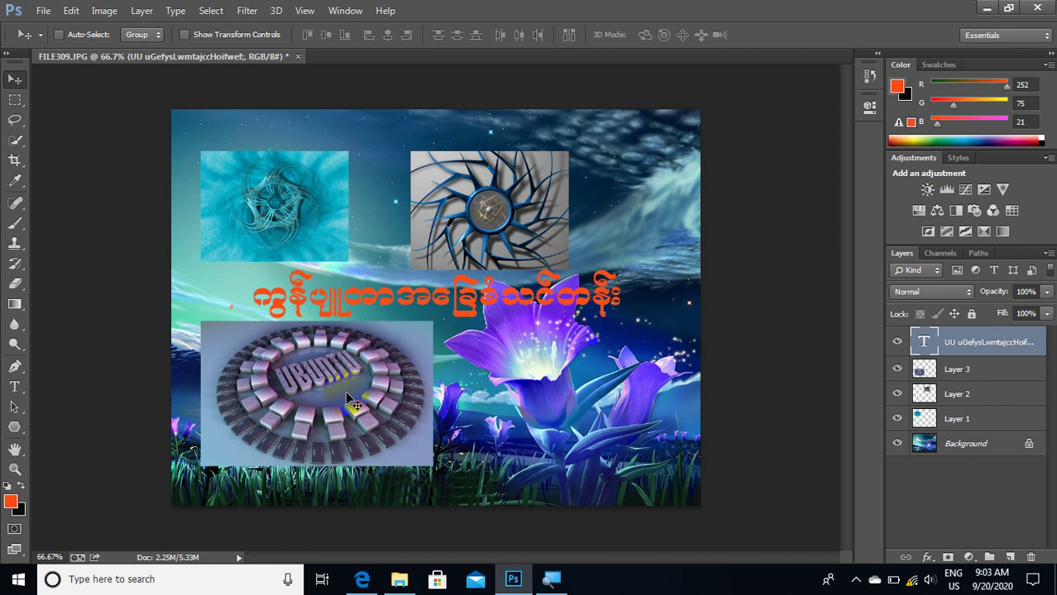
{"action": "mouse_move", "coordinate": [353, 404]}
{"action": "left_mouse_down"}
{"action": "mouse_move", "coordinate": [358, 387]}
{"action": "mouse_move", "coordinate": [340, 351]}
{"action": "left_mouse_up"}
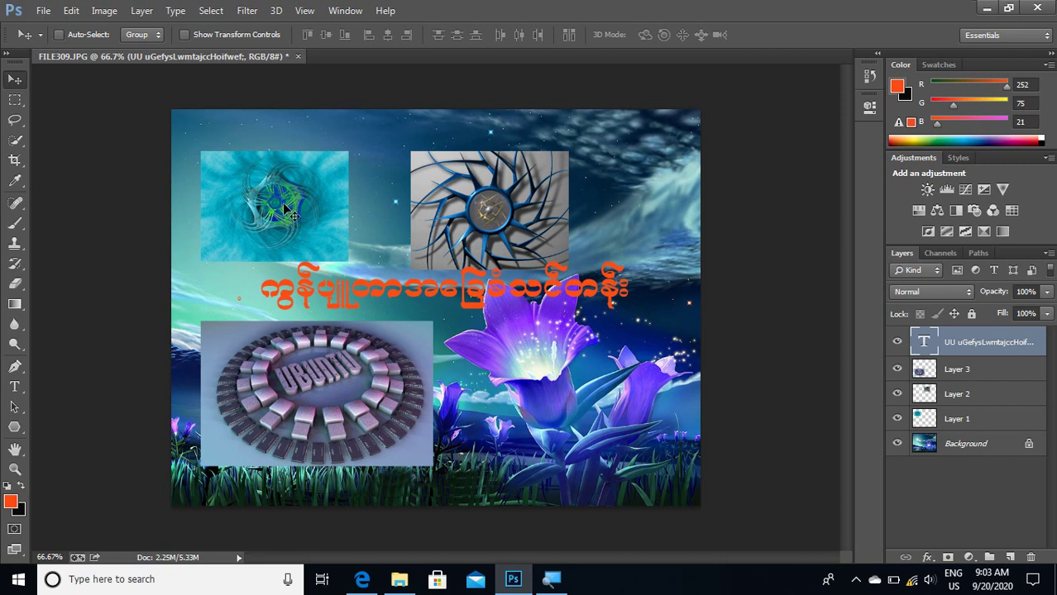
Select the cyan picture's layer and adjust the picture's position on the canvas.
{"action": "left_click", "coordinate": [899, 370]}
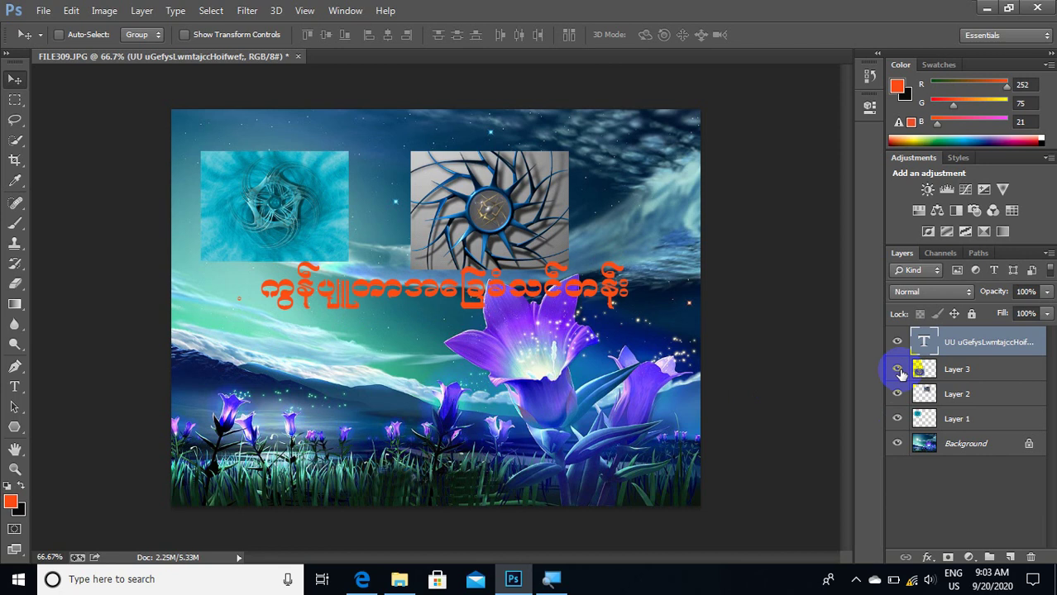
{"action": "left_click", "coordinate": [898, 419]}
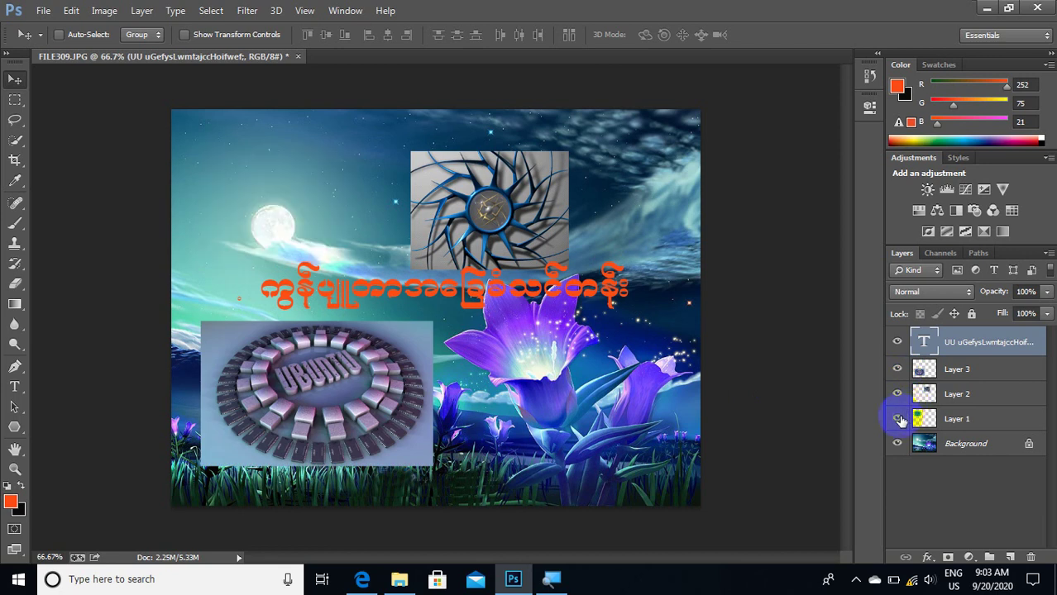
{"action": "left_click", "coordinate": [960, 419]}
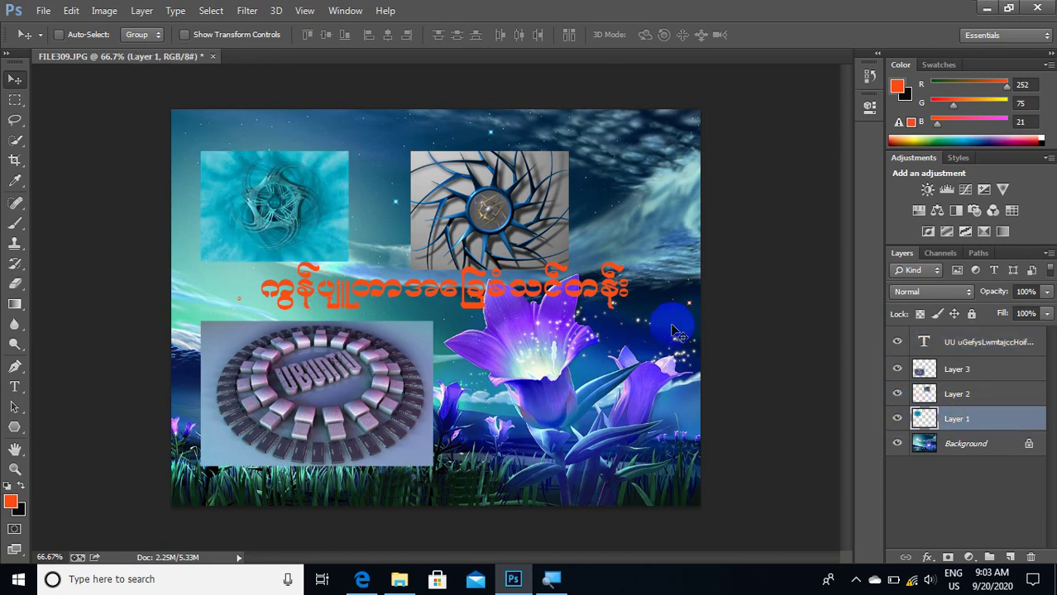
{"action": "left_click_drag", "start_coordinate": [291, 193], "coordinate": [301, 180]}
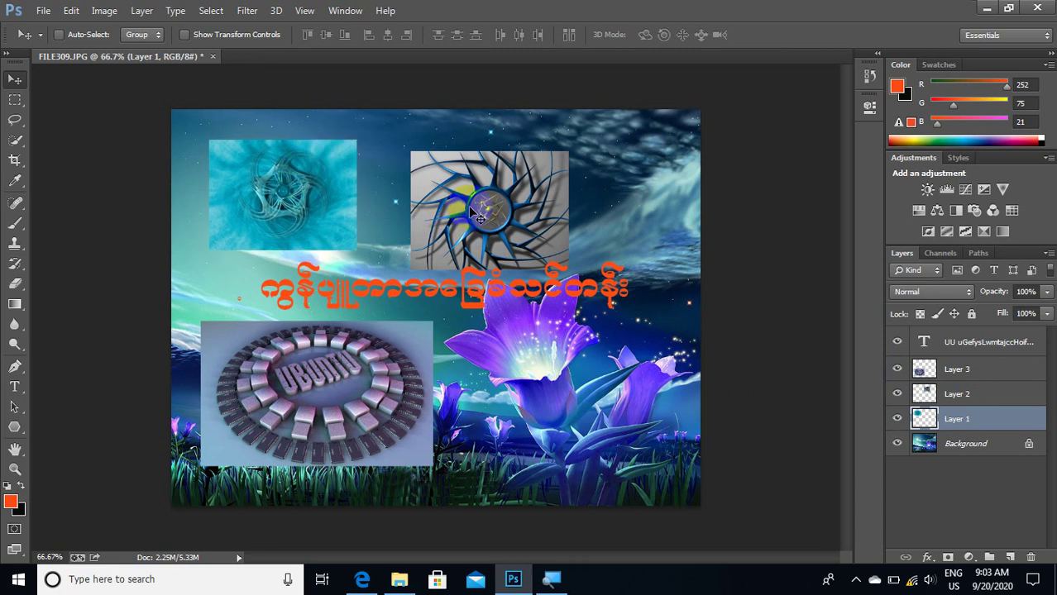
{"action": "left_click_drag", "start_coordinate": [471, 213], "coordinate": [461, 219]}
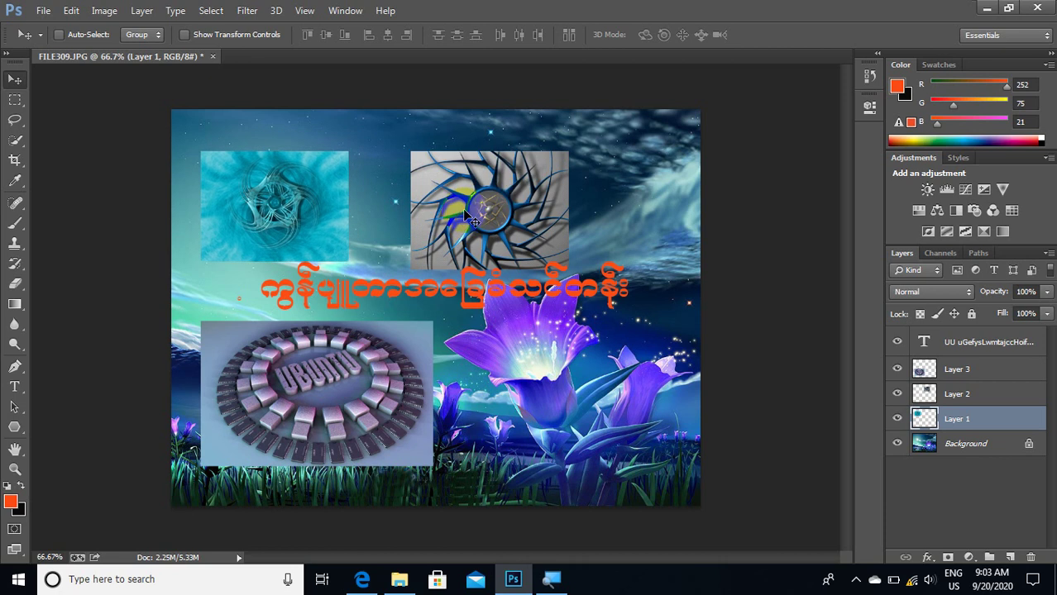
{"action": "left_click", "coordinate": [463, 208]}
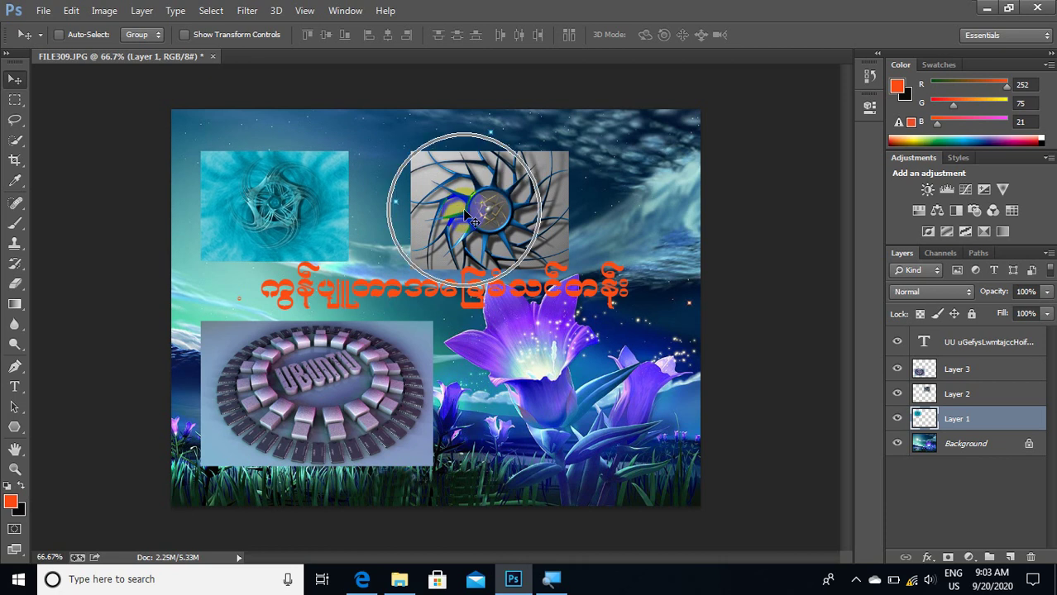
Shift the spiral picture up and right, and the Ubuntu picture right and slightly down.
{"action": "left_click", "coordinate": [952, 395]}
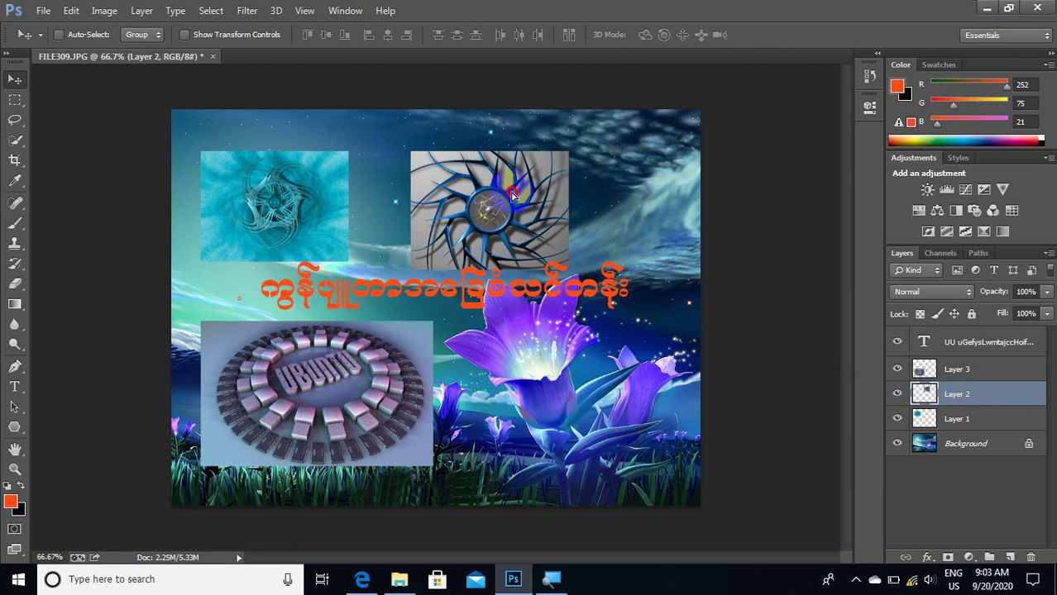
{"action": "mouse_move", "coordinate": [510, 212]}
{"action": "left_mouse_down"}
{"action": "mouse_move", "coordinate": [532, 193]}
{"action": "mouse_move", "coordinate": [533, 209]}
{"action": "left_mouse_up"}
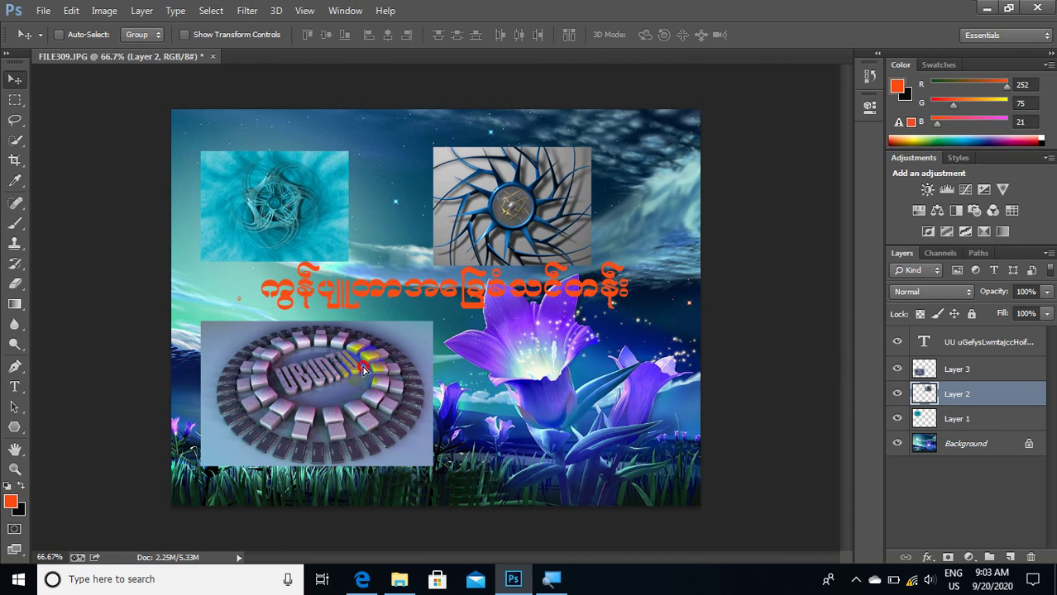
{"action": "left_click_drag", "start_coordinate": [346, 368], "coordinate": [355, 370]}
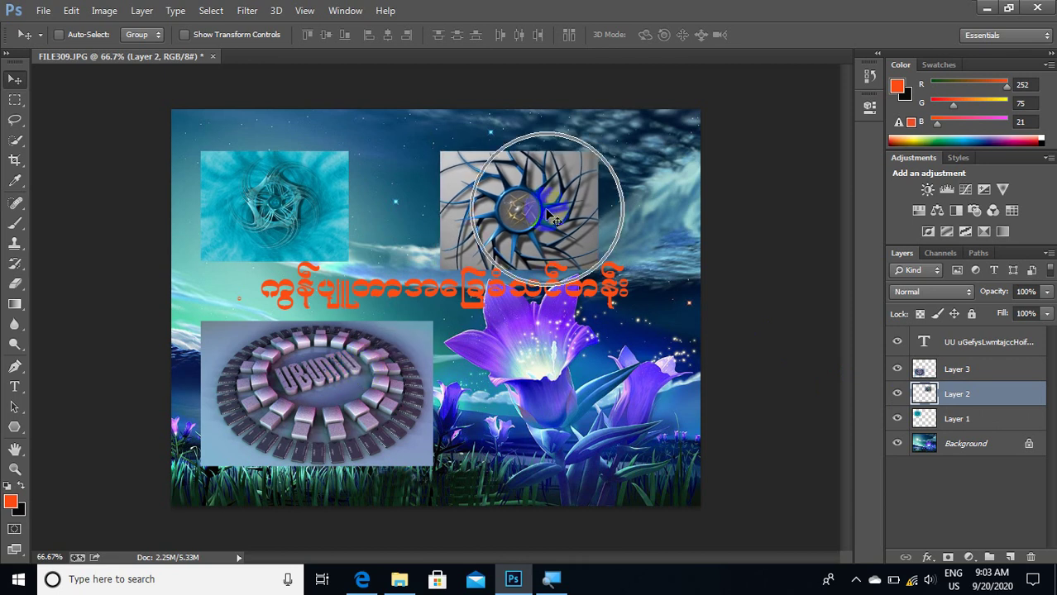
{"action": "left_click", "coordinate": [968, 371]}
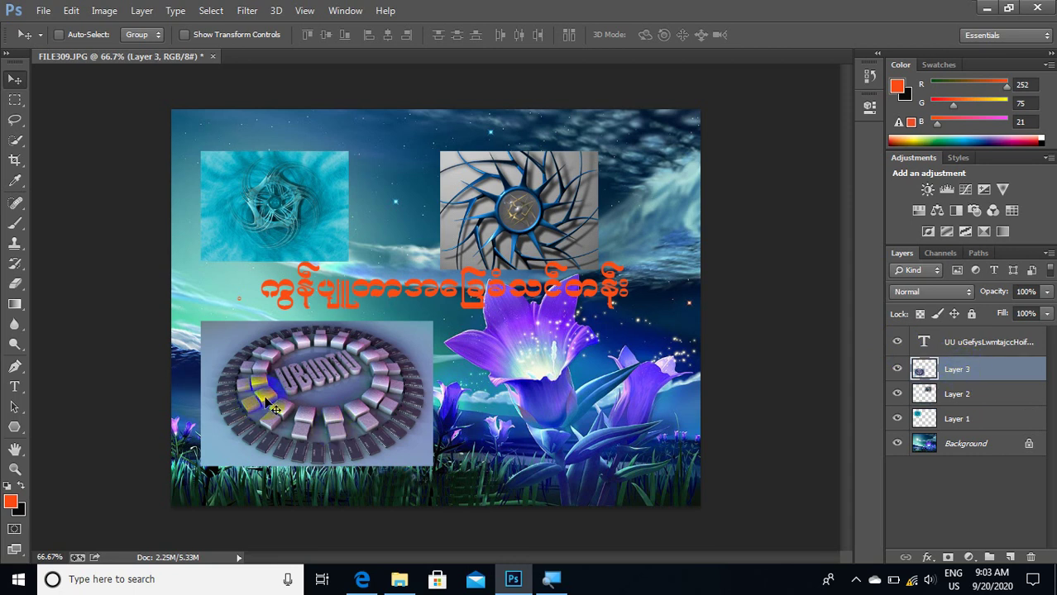
{"action": "left_click_drag", "start_coordinate": [272, 402], "coordinate": [312, 409]}
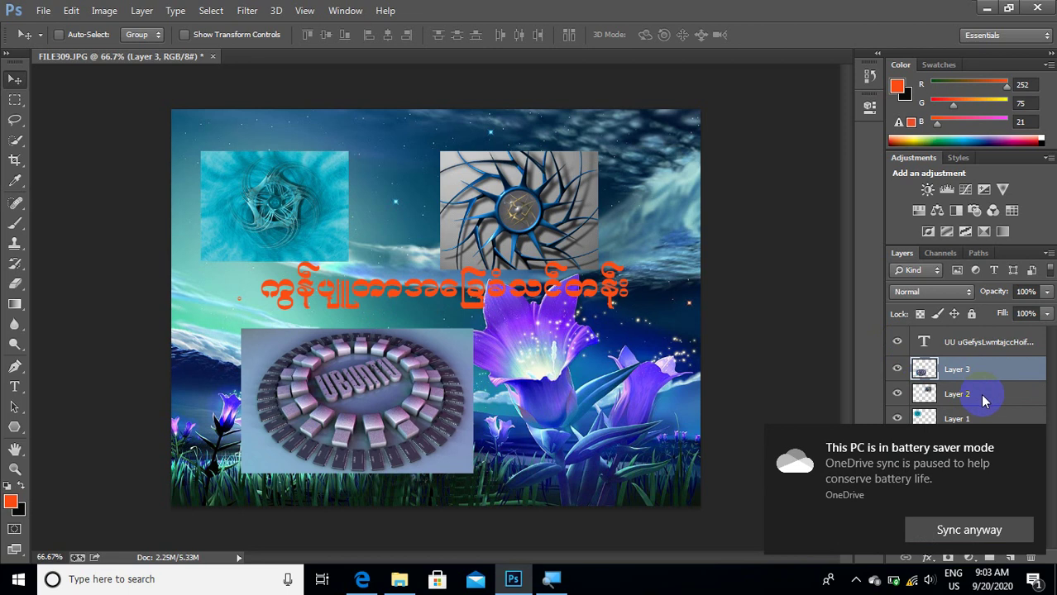
With Auto-Select on, nudge the teal, fan, Ubuntu pictures and text; enable Show Transform Controls.
{"action": "left_click", "coordinate": [59, 36]}
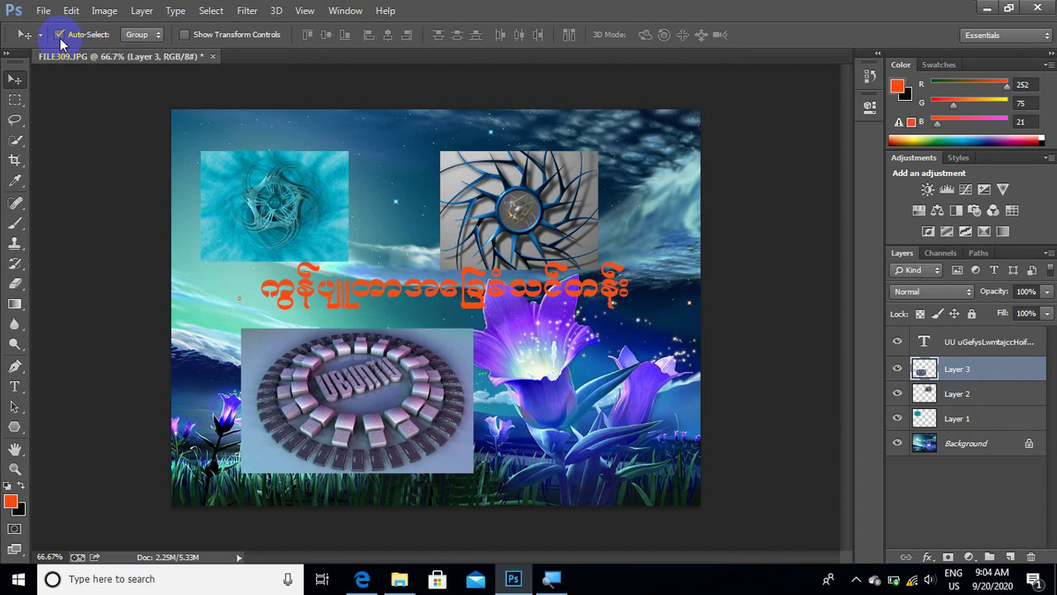
{"action": "left_click", "coordinate": [254, 193]}
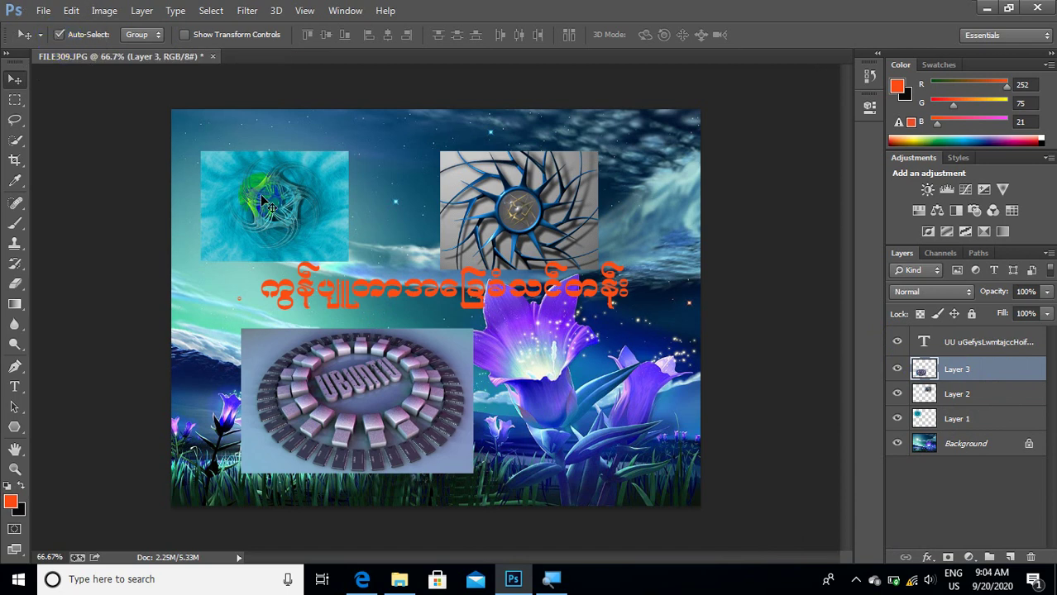
{"action": "left_click_drag", "start_coordinate": [263, 202], "coordinate": [272, 190]}
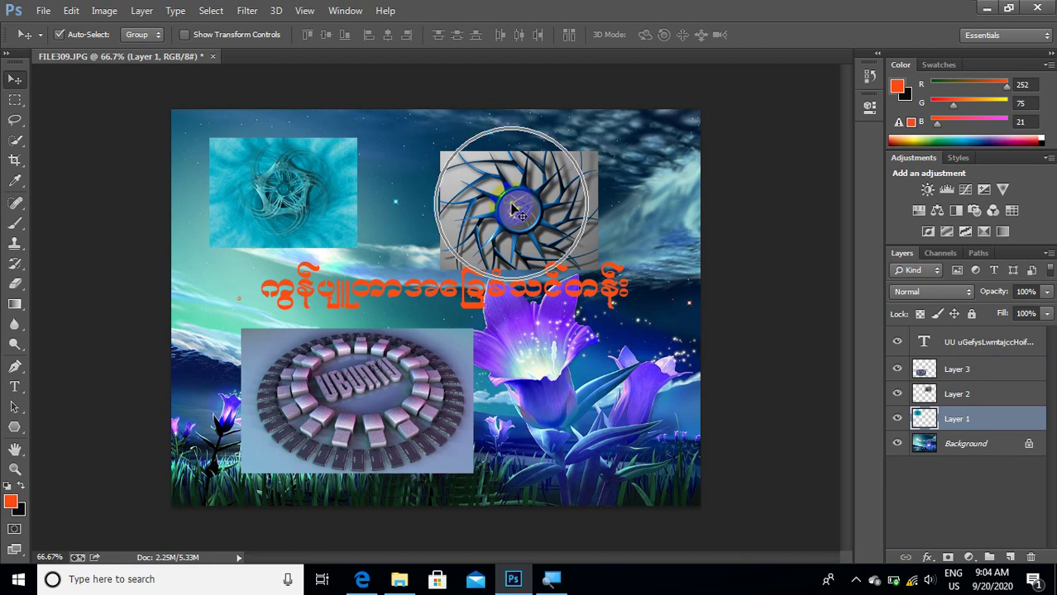
{"action": "left_click_drag", "start_coordinate": [514, 211], "coordinate": [549, 197]}
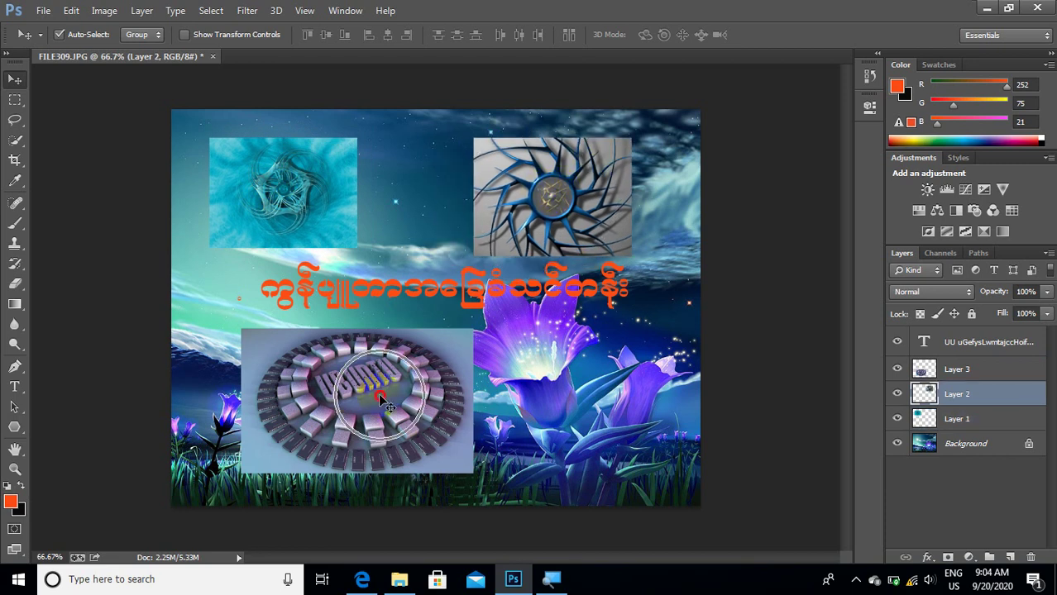
{"action": "left_click_drag", "start_coordinate": [385, 402], "coordinate": [384, 406]}
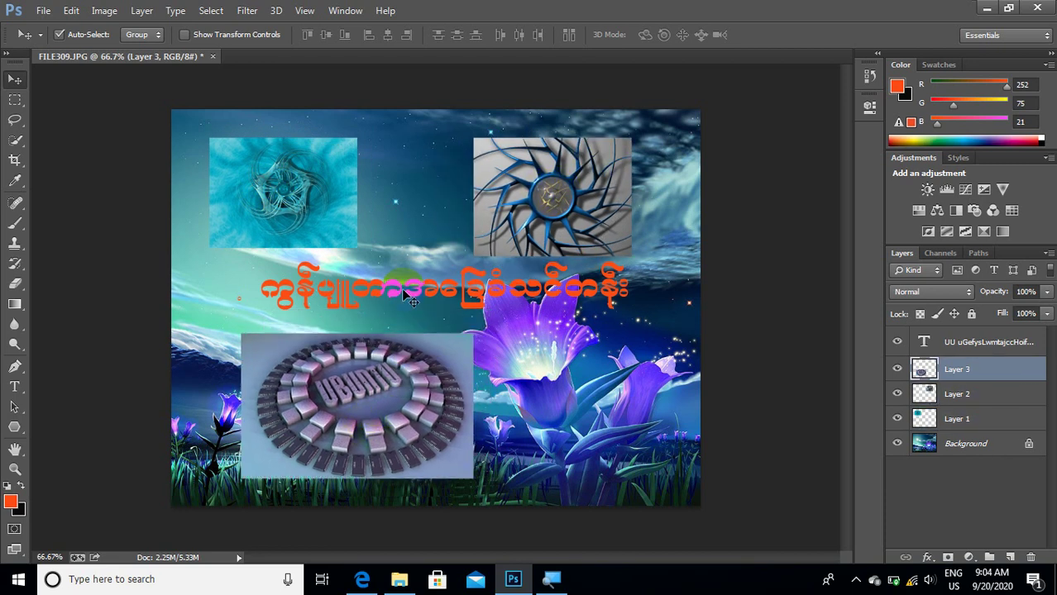
{"action": "mouse_move", "coordinate": [403, 291]}
{"action": "left_mouse_down"}
{"action": "mouse_move", "coordinate": [420, 291]}
{"action": "mouse_move", "coordinate": [412, 296]}
{"action": "left_mouse_up"}
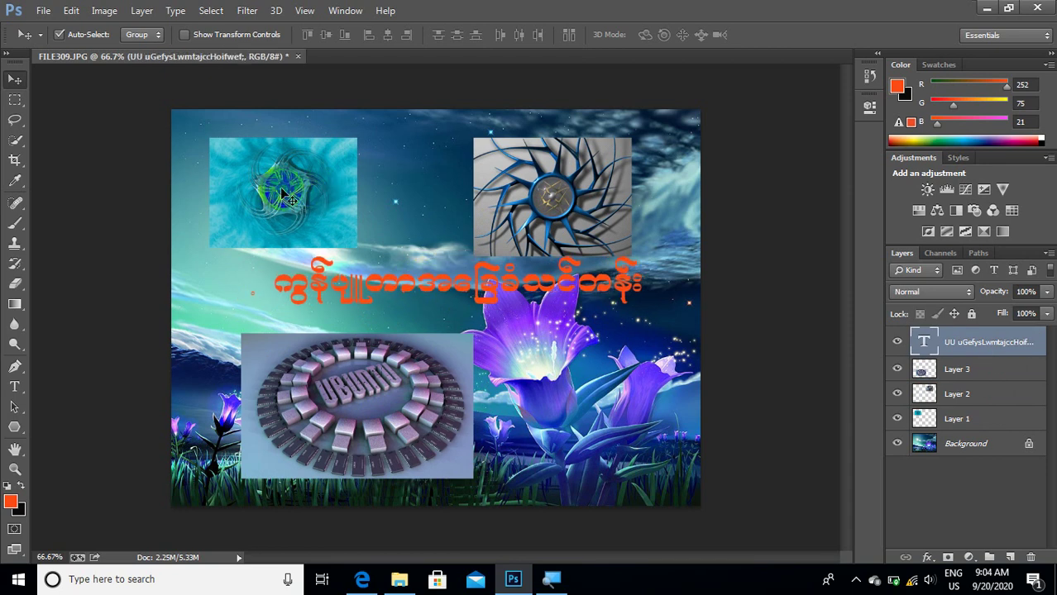
{"action": "left_click", "coordinate": [185, 35]}
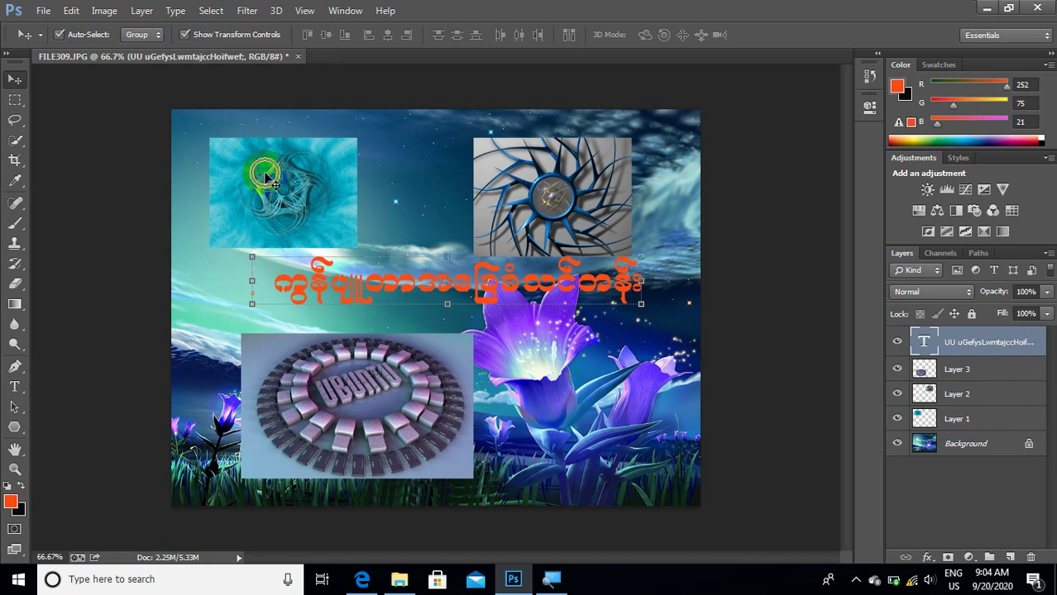
{"action": "left_click", "coordinate": [240, 163]}
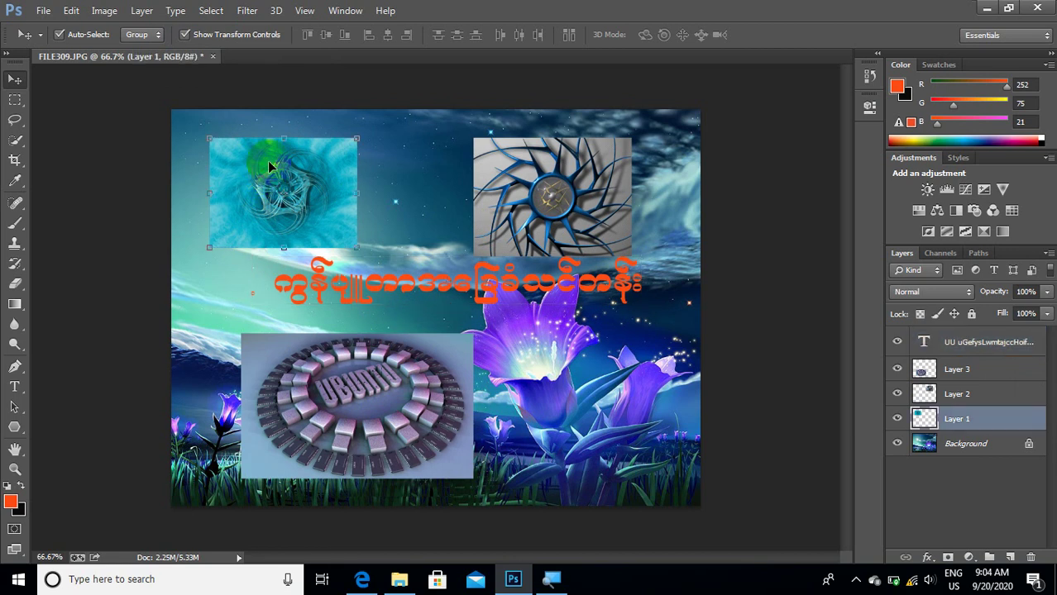
Zoom in and pick the fan, Ubuntu and teal picture layers on the canvas.
{"action": "scroll", "coordinate": [430, 273], "scroll_direction": "up", "scroll_amount": 1}
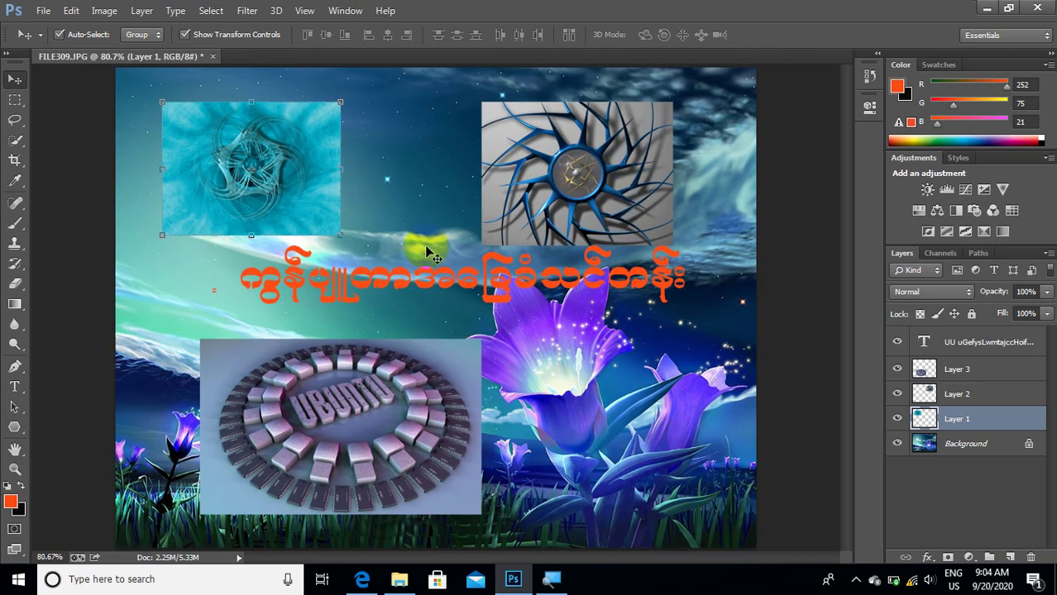
{"action": "left_click", "coordinate": [563, 153]}
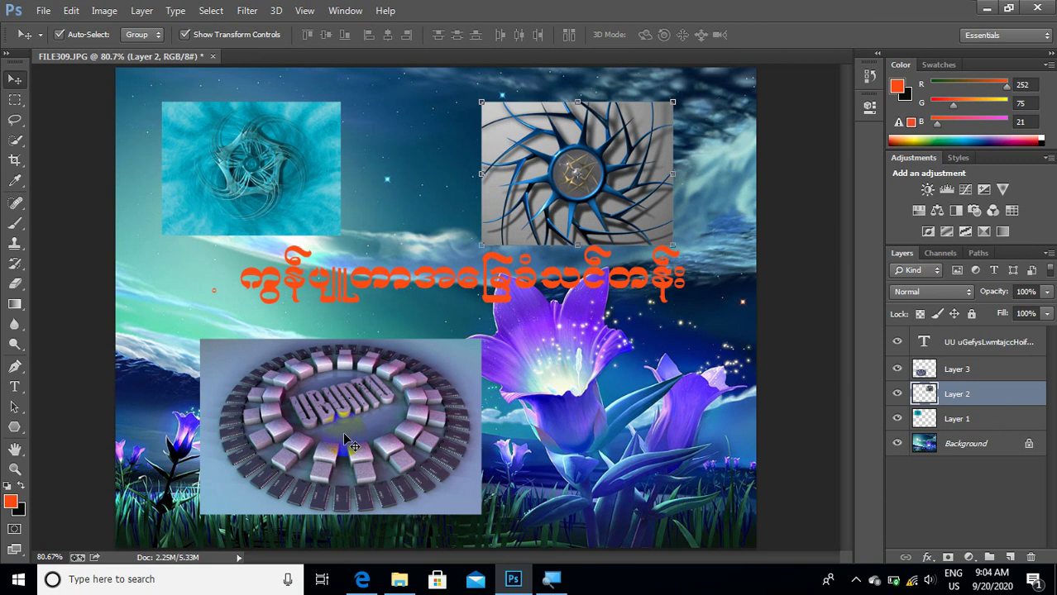
{"action": "left_click", "coordinate": [303, 383]}
{"action": "left_click", "coordinate": [302, 385]}
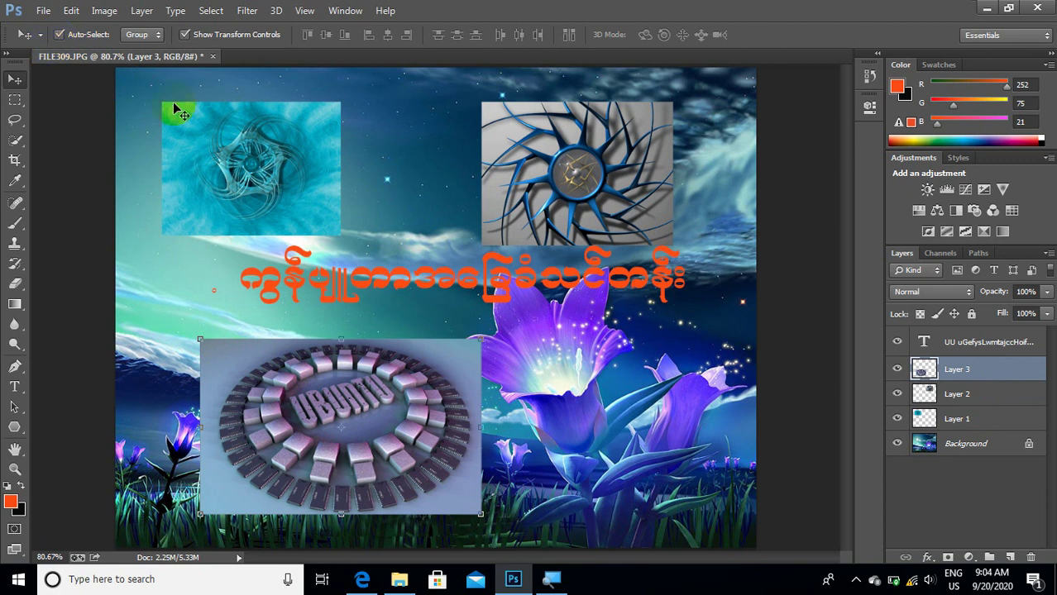
{"action": "left_click", "coordinate": [231, 154]}
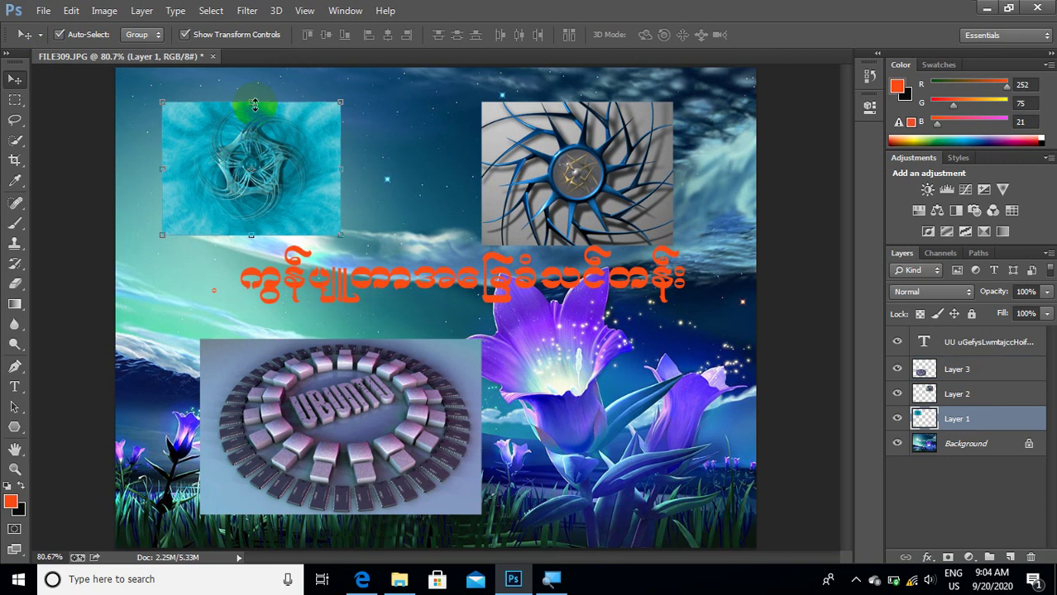
{"action": "left_click", "coordinate": [579, 139]}
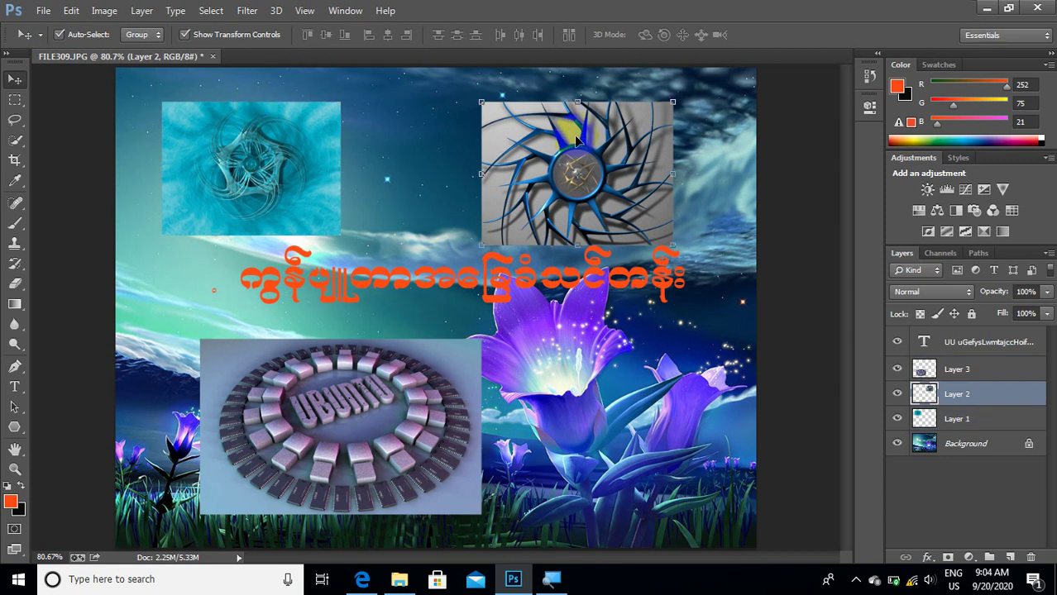
Move the orange text left and slightly down, and the Ubuntu picture slightly right.
{"action": "left_click_drag", "start_coordinate": [496, 283], "coordinate": [451, 308]}
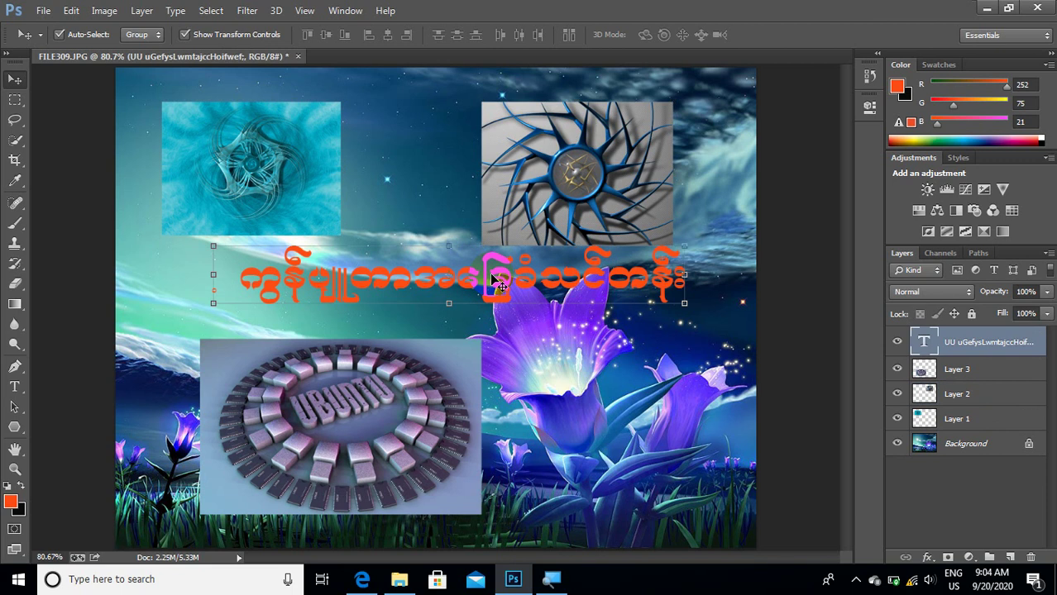
{"action": "left_click", "coordinate": [376, 411]}
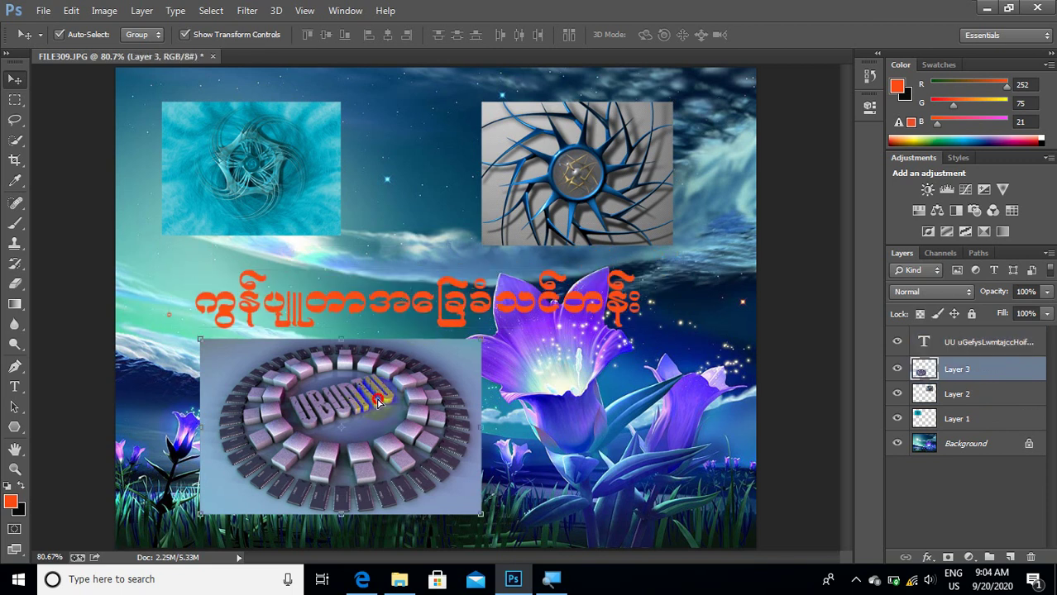
{"action": "left_click_drag", "start_coordinate": [377, 411], "coordinate": [390, 412]}
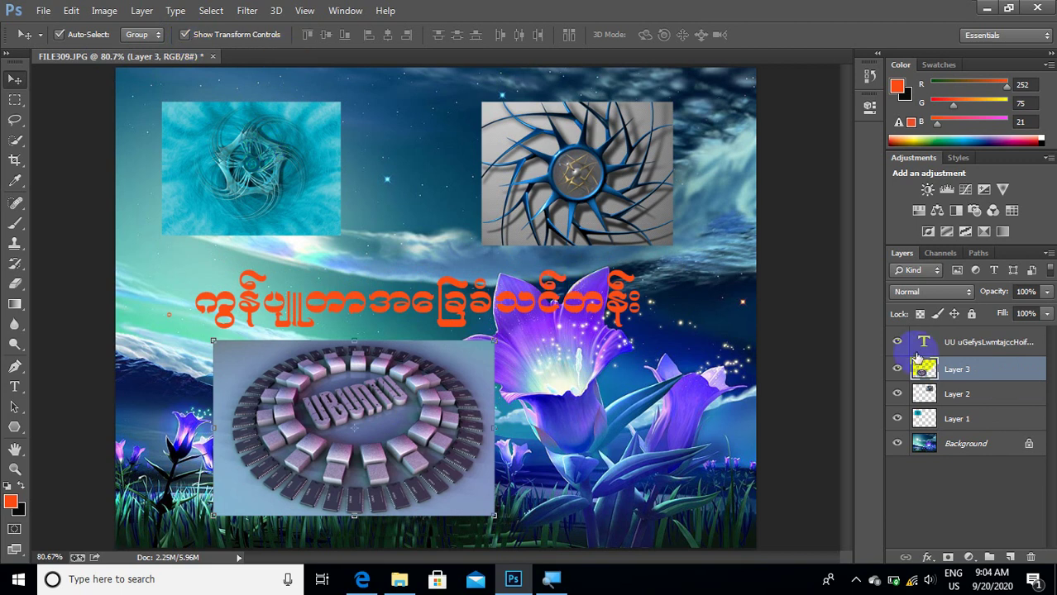
{"action": "left_click_drag", "start_coordinate": [957, 392], "coordinate": [956, 394]}
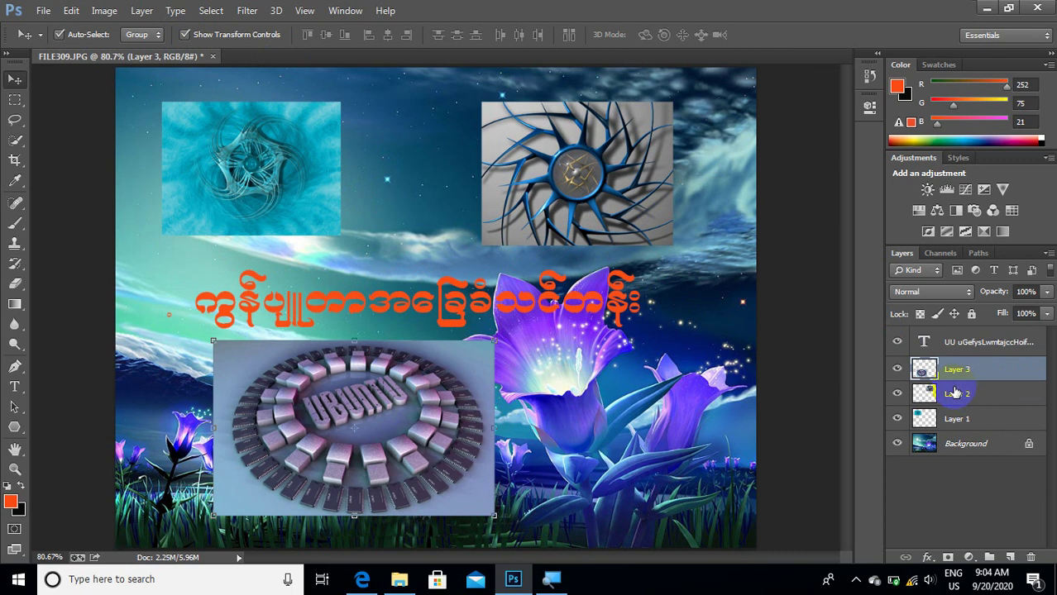
Slide the fan picture left over the teal picture and restack it beneath the teal layer.
{"action": "mouse_move", "coordinate": [569, 181]}
{"action": "left_mouse_down"}
{"action": "mouse_move", "coordinate": [396, 206]}
{"action": "mouse_move", "coordinate": [499, 188]}
{"action": "mouse_move", "coordinate": [491, 218]}
{"action": "left_mouse_up"}
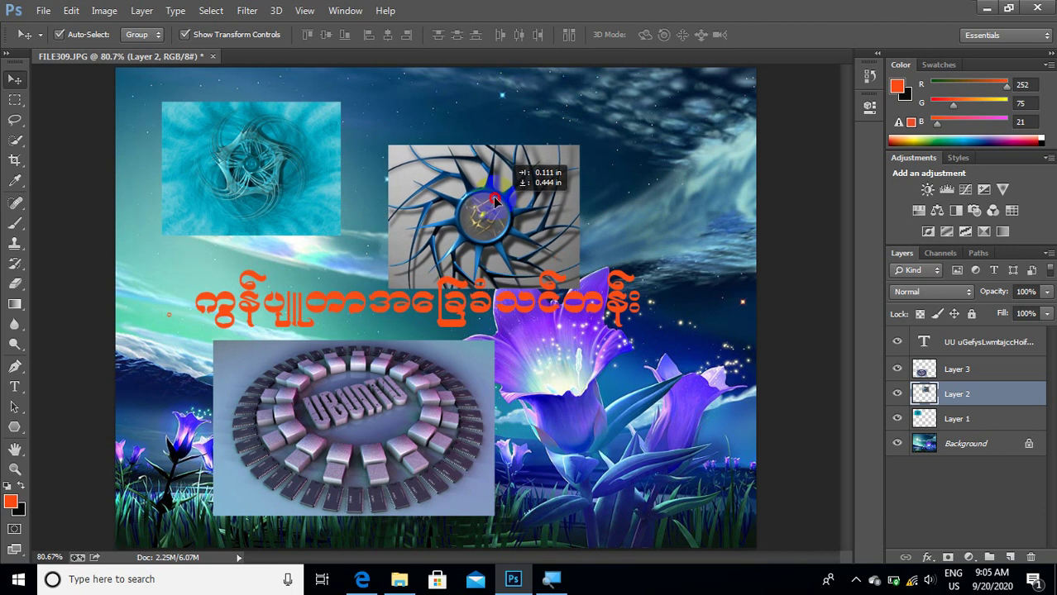
{"action": "left_click_drag", "start_coordinate": [490, 219], "coordinate": [472, 181]}
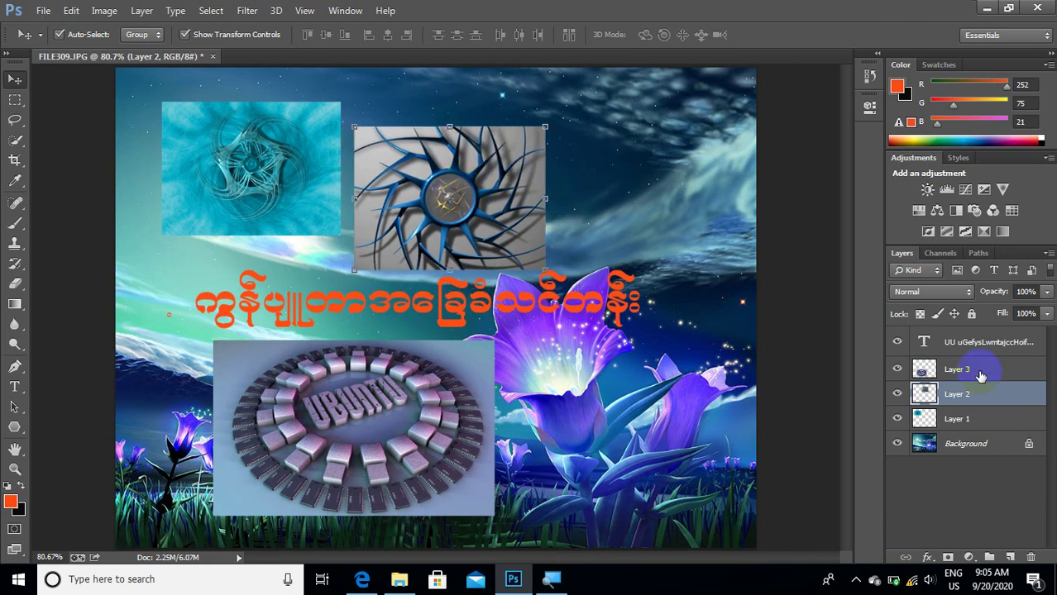
{"action": "left_click_drag", "start_coordinate": [970, 387], "coordinate": [973, 391]}
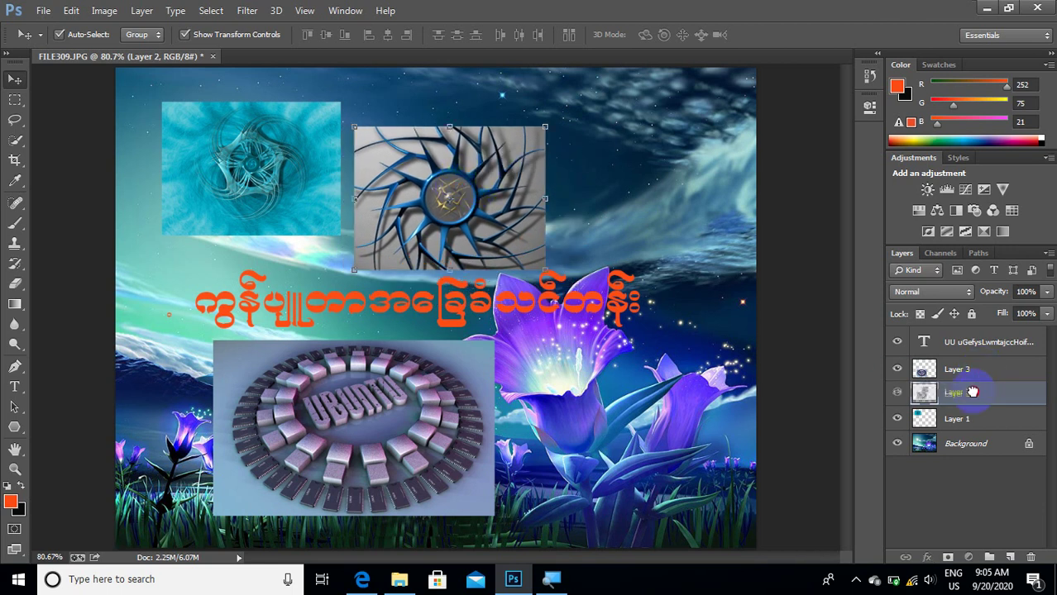
{"action": "left_click_drag", "start_coordinate": [418, 186], "coordinate": [367, 186]}
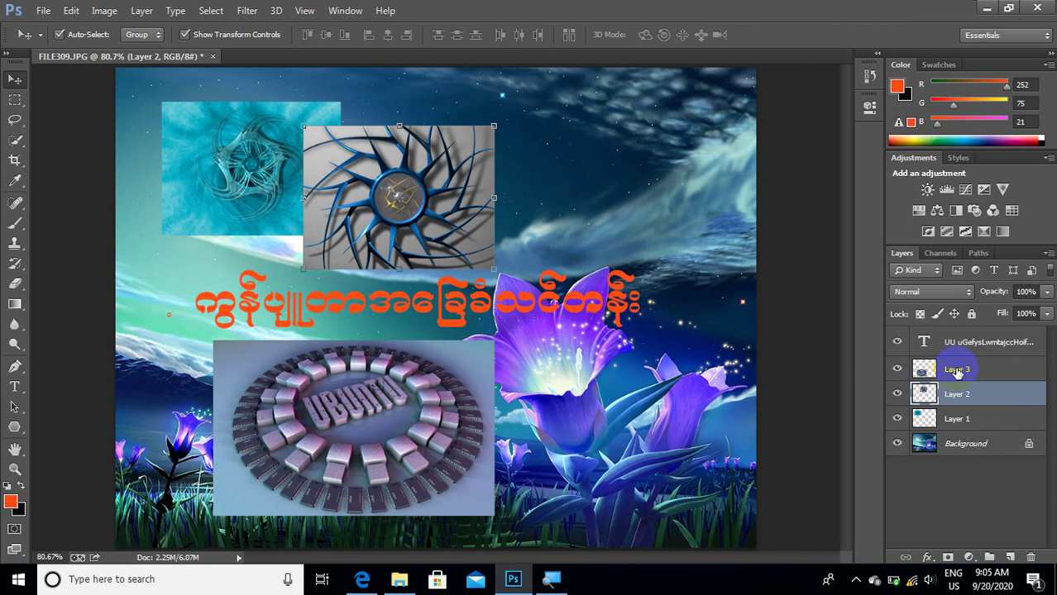
{"action": "mouse_move", "coordinate": [957, 371]}
{"action": "left_mouse_down"}
{"action": "mouse_move", "coordinate": [969, 426]}
{"action": "mouse_move", "coordinate": [964, 382]}
{"action": "left_mouse_up"}
Raise the Ubuntu picture to overlap both upper pictures, with its layer above the teal layer.
{"action": "left_click", "coordinate": [314, 168]}
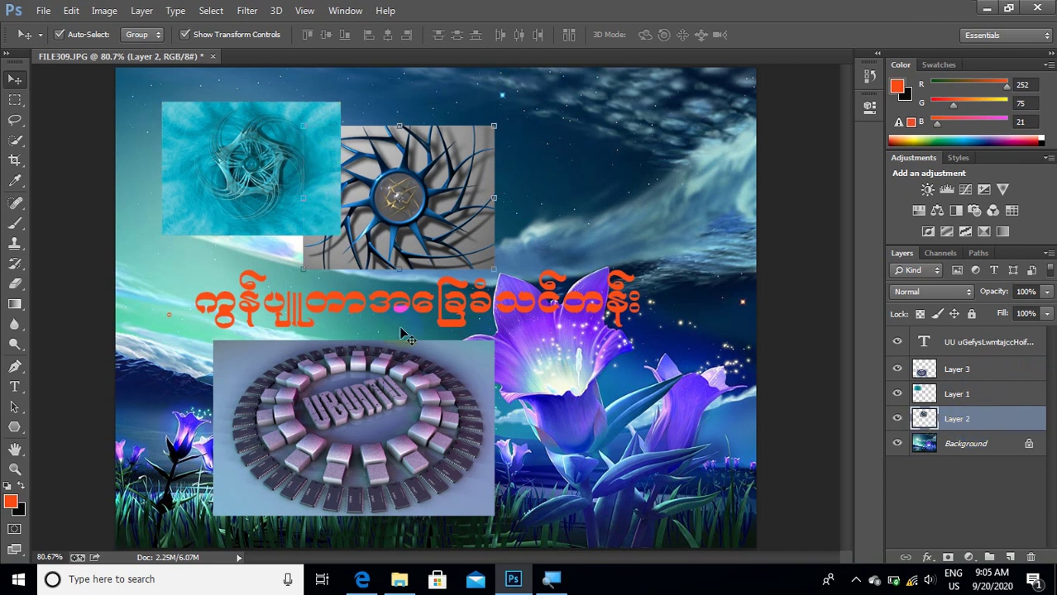
{"action": "left_click", "coordinate": [422, 381]}
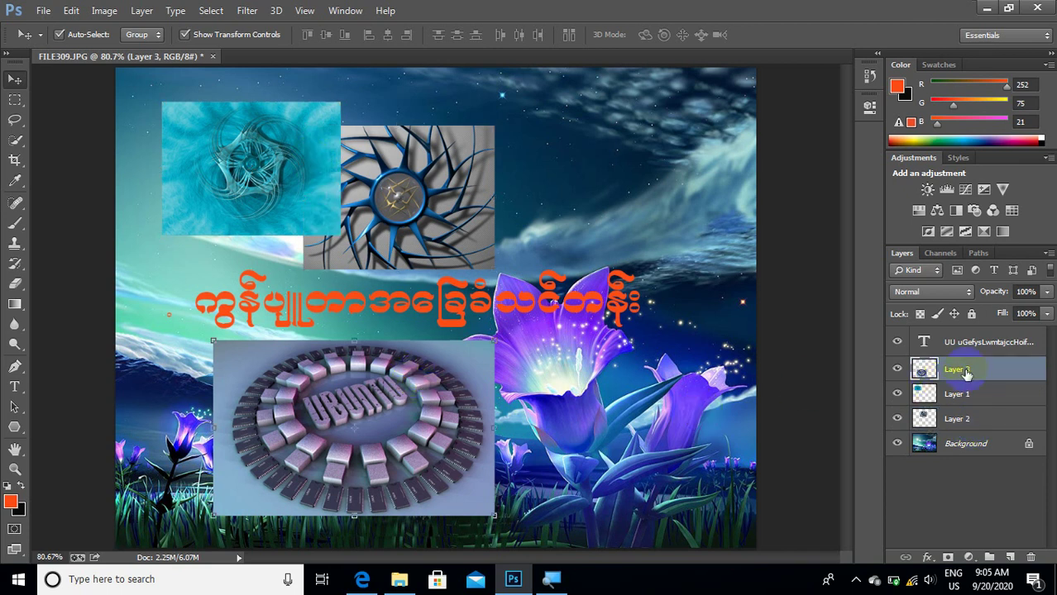
{"action": "left_click_drag", "start_coordinate": [966, 373], "coordinate": [976, 404]}
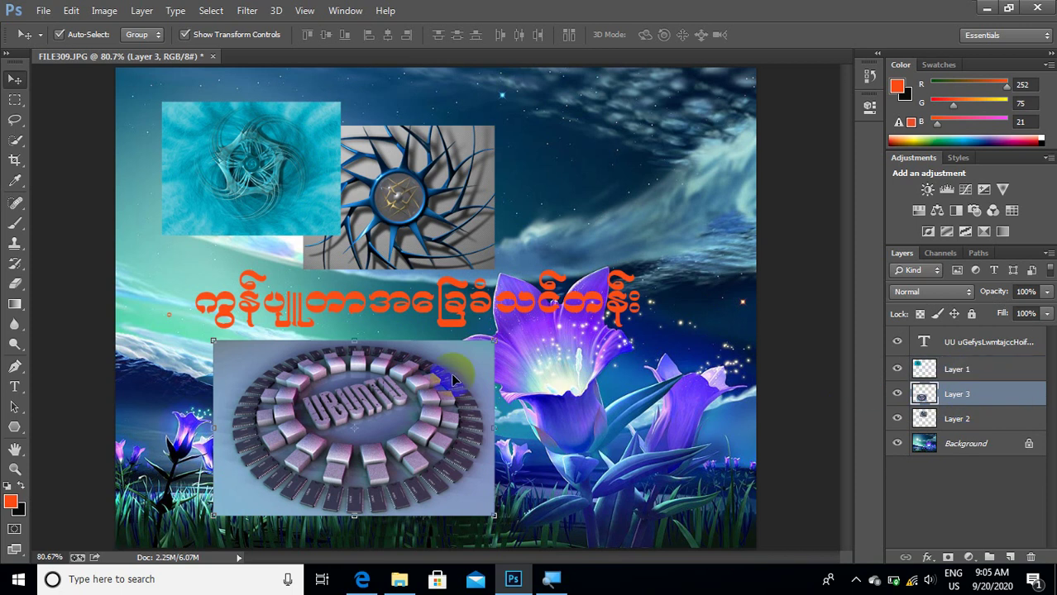
{"action": "mouse_move", "coordinate": [452, 379]}
{"action": "left_mouse_down"}
{"action": "mouse_move", "coordinate": [431, 212]}
{"action": "mouse_move", "coordinate": [440, 170]}
{"action": "left_mouse_up"}
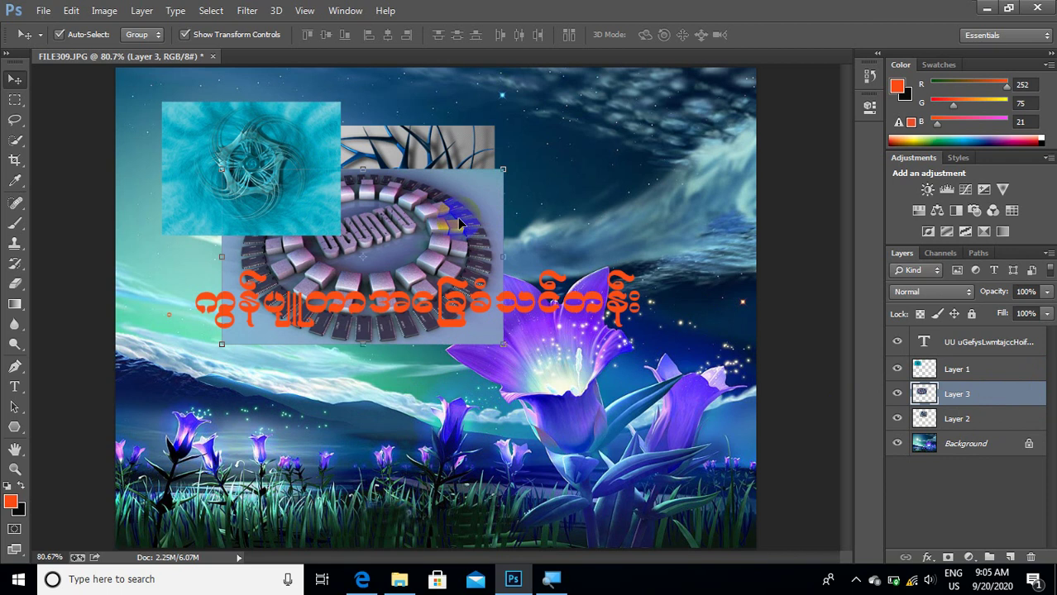
{"action": "left_click", "coordinate": [898, 395]}
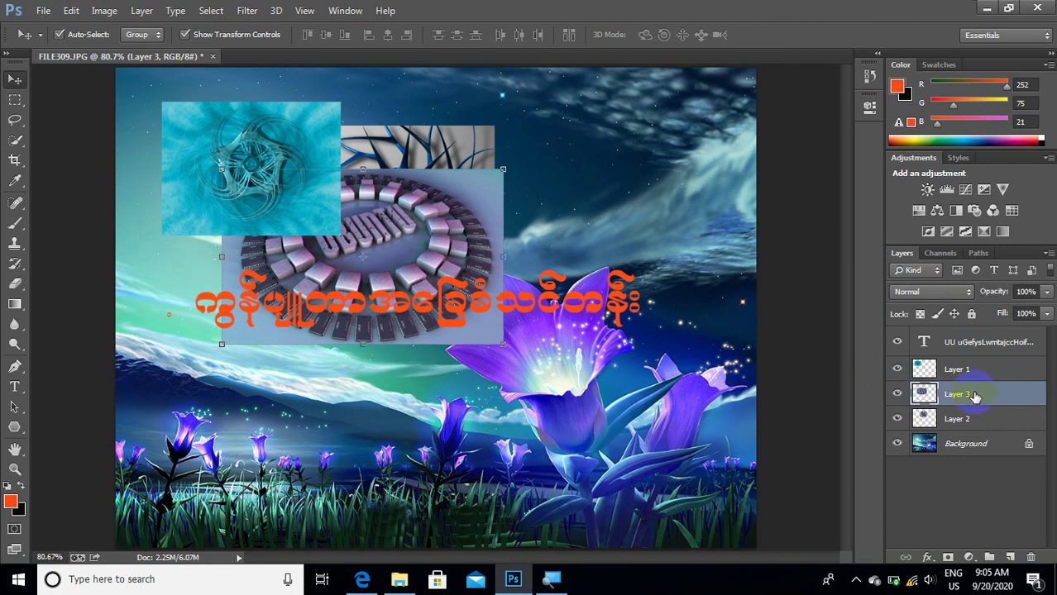
{"action": "left_click_drag", "start_coordinate": [974, 397], "coordinate": [968, 360]}
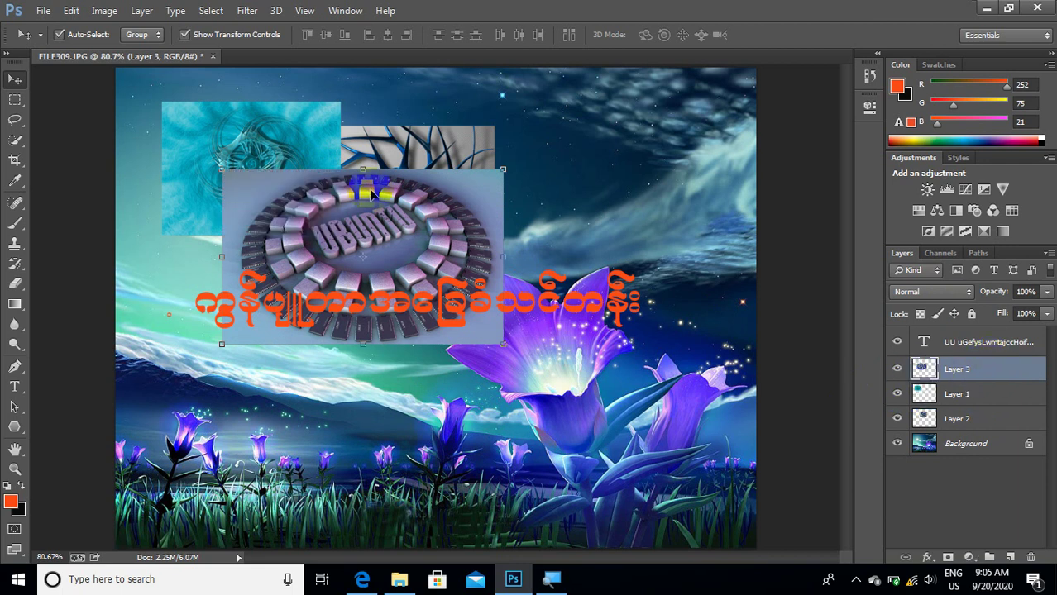